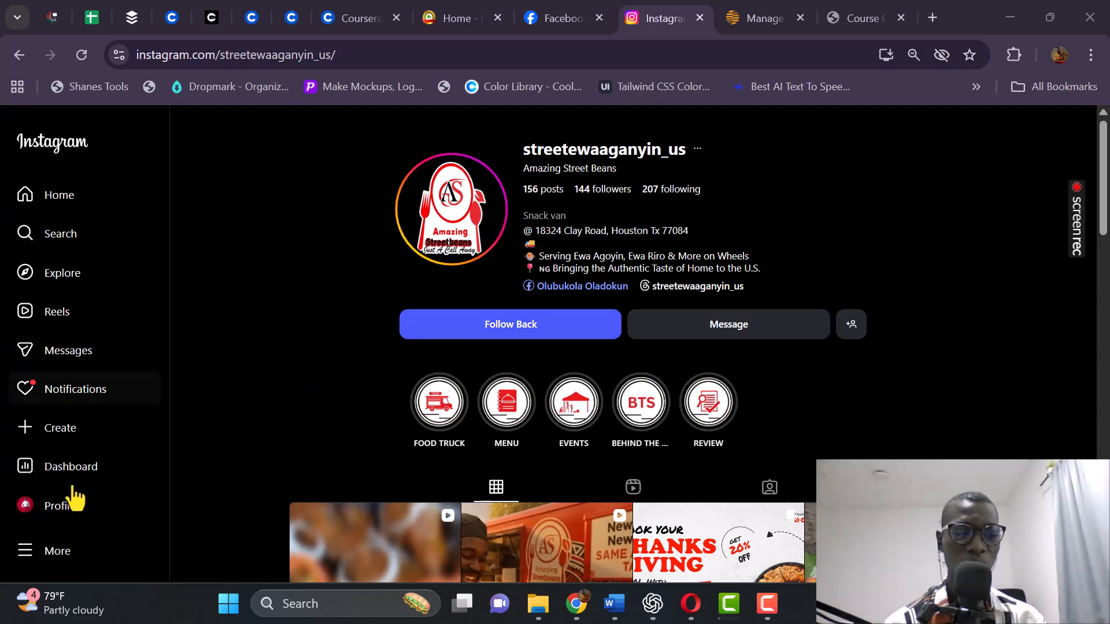
# Go from the snack-van business's profile to your own profile page.
pyautogui.click(55, 509)
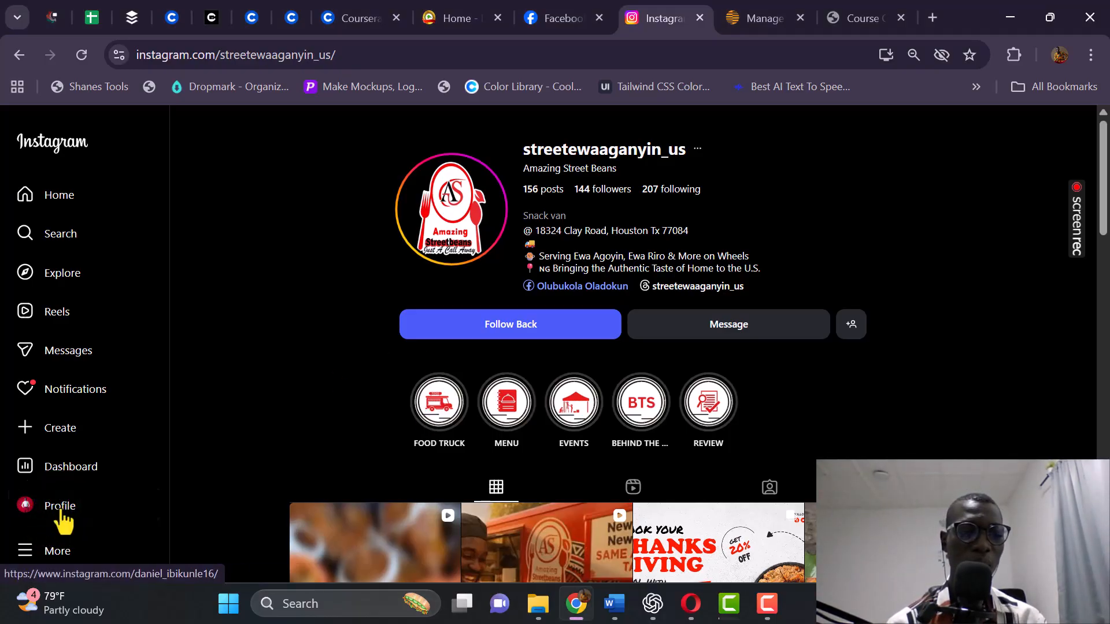
# Open your digital-marketing-consultant profile (96 posts) and scroll down to its post grid.
pyautogui.click(62, 511)
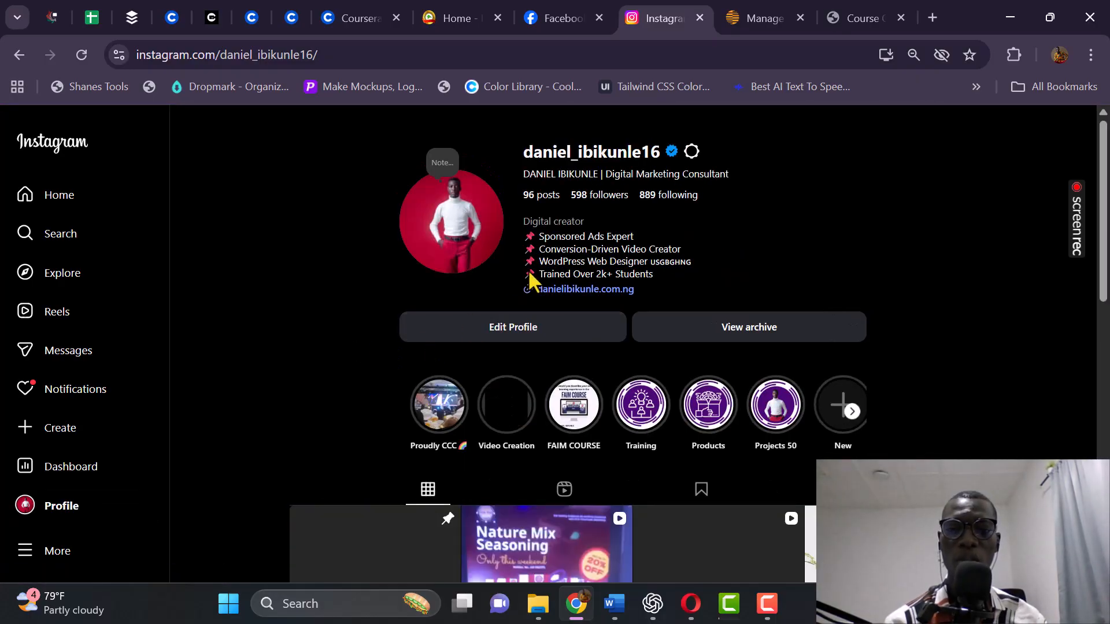
pyautogui.scroll(-1, 574, 282)
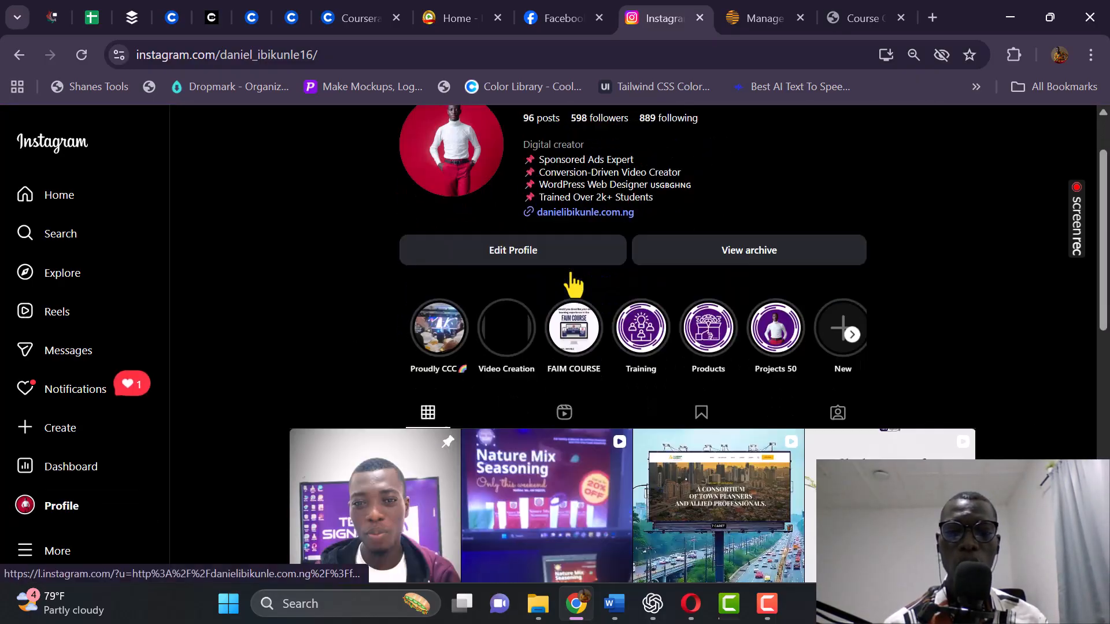
pyautogui.scroll(-3, 575, 282)
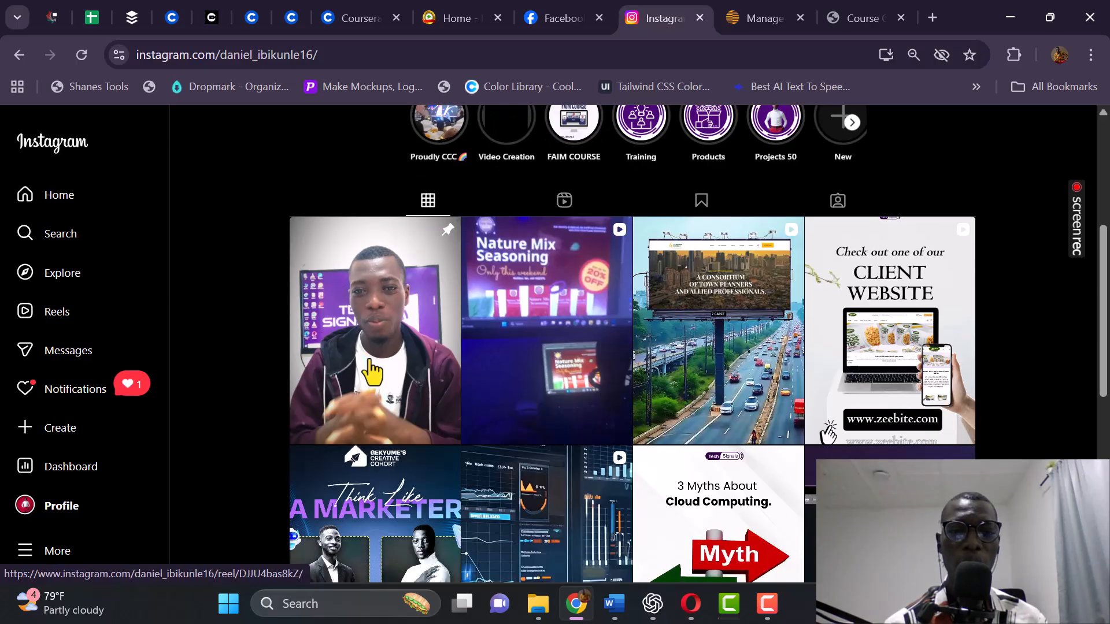
pyautogui.scroll(-3, 469, 399)
pyautogui.scroll(-5, 438, 401)
pyautogui.scroll(10, 363, 397)
pyautogui.scroll(-7, 335, 377)
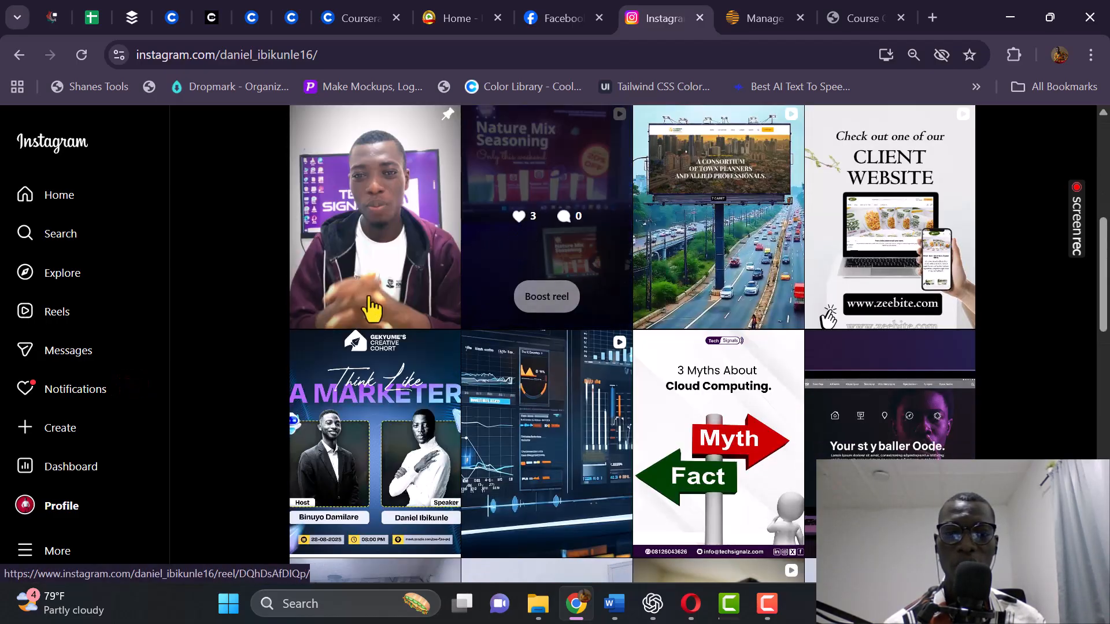
# View the Zeebite client-website collab post's caption, then return to the profile grid.
pyautogui.click(865, 174)
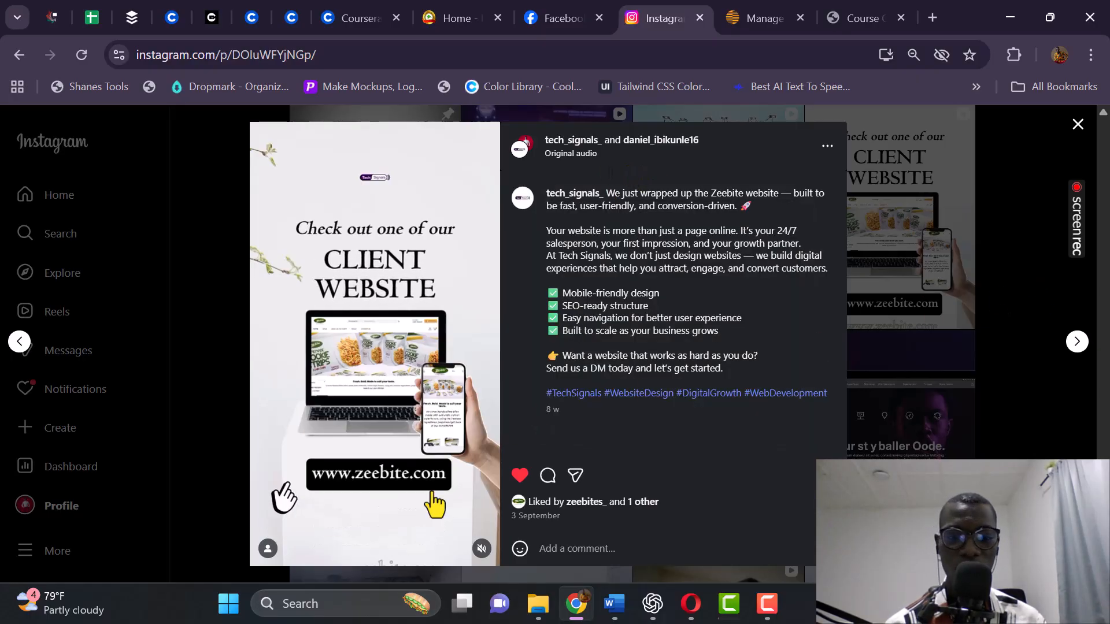
pyautogui.click(1021, 240)
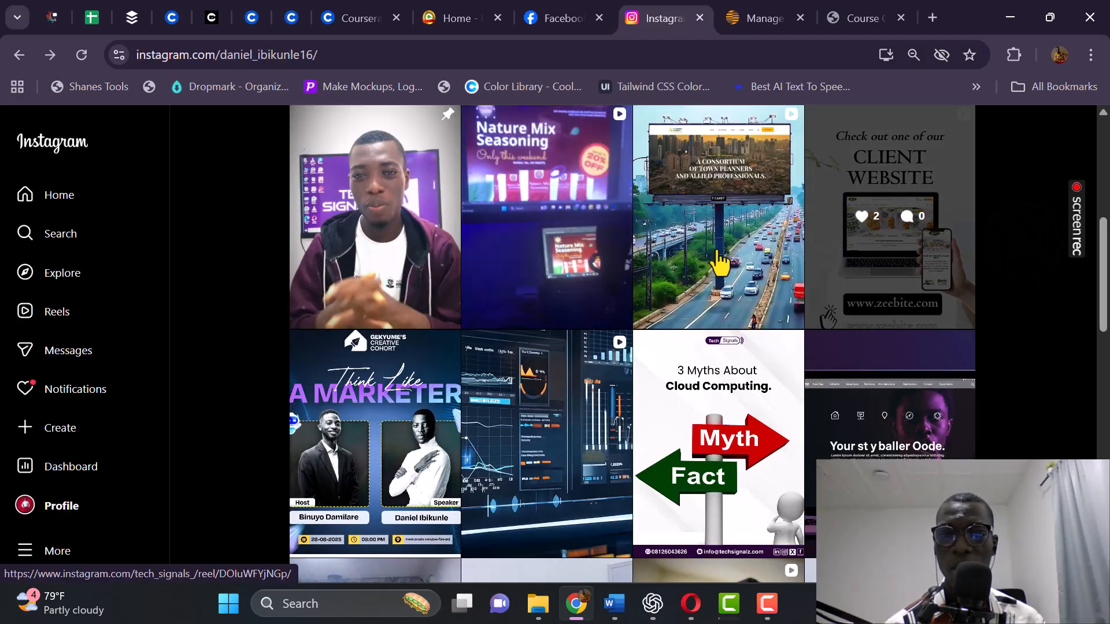
# View the 'You don't need a full website' sales-page reel, then close it.
pyautogui.scroll(-2, 442, 251)
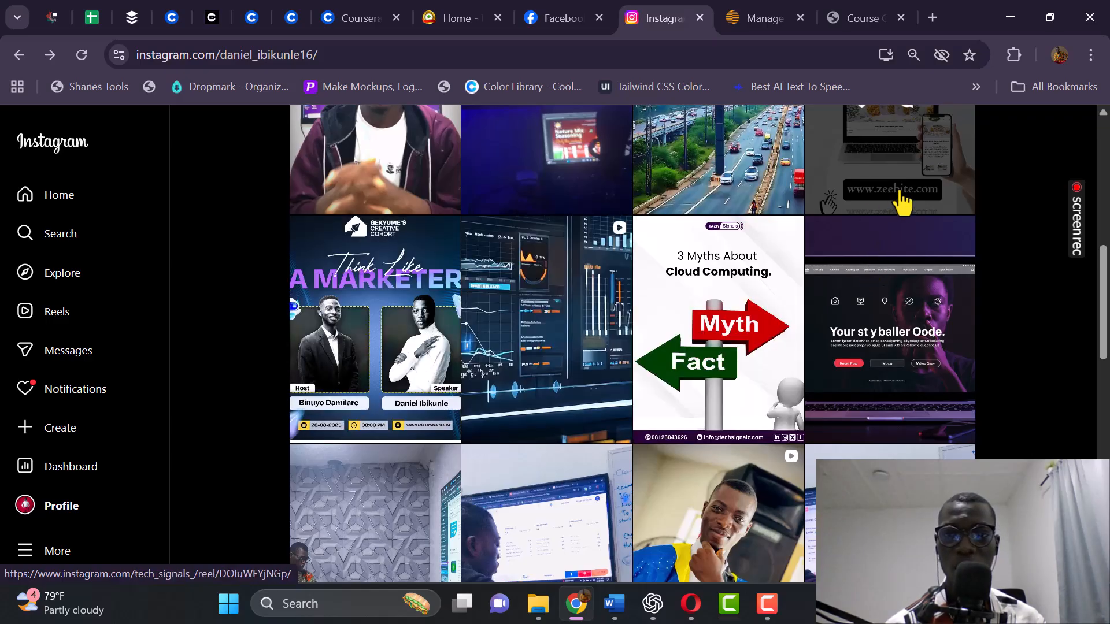
pyautogui.scroll(1, 900, 198)
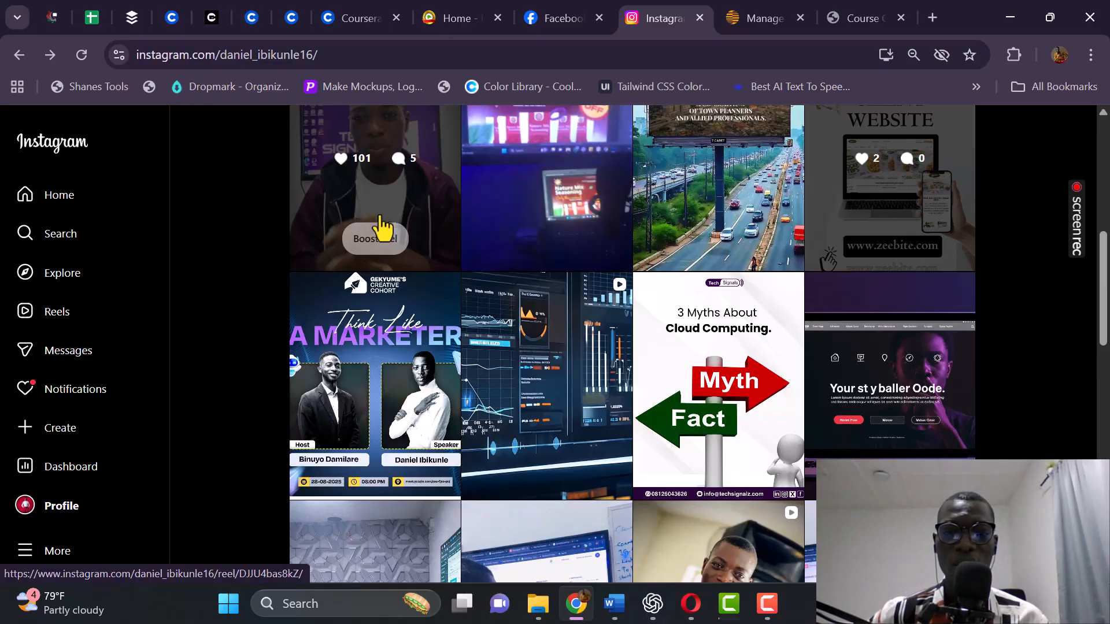
pyautogui.scroll(-1, 942, 407)
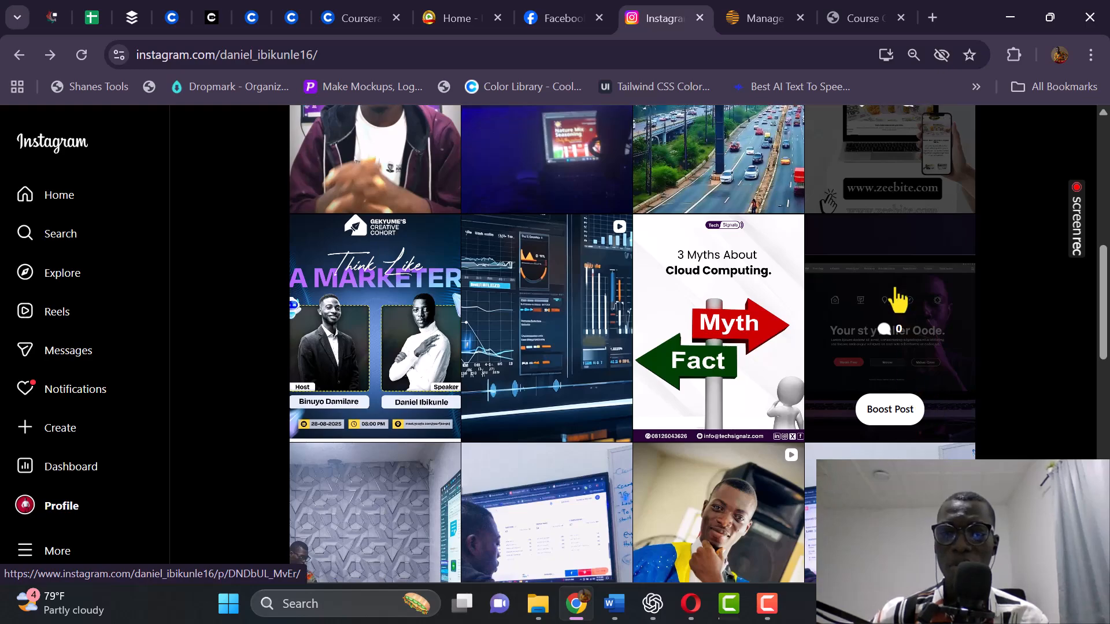
pyautogui.scroll(-5, 884, 307)
pyautogui.scroll(-2, 360, 262)
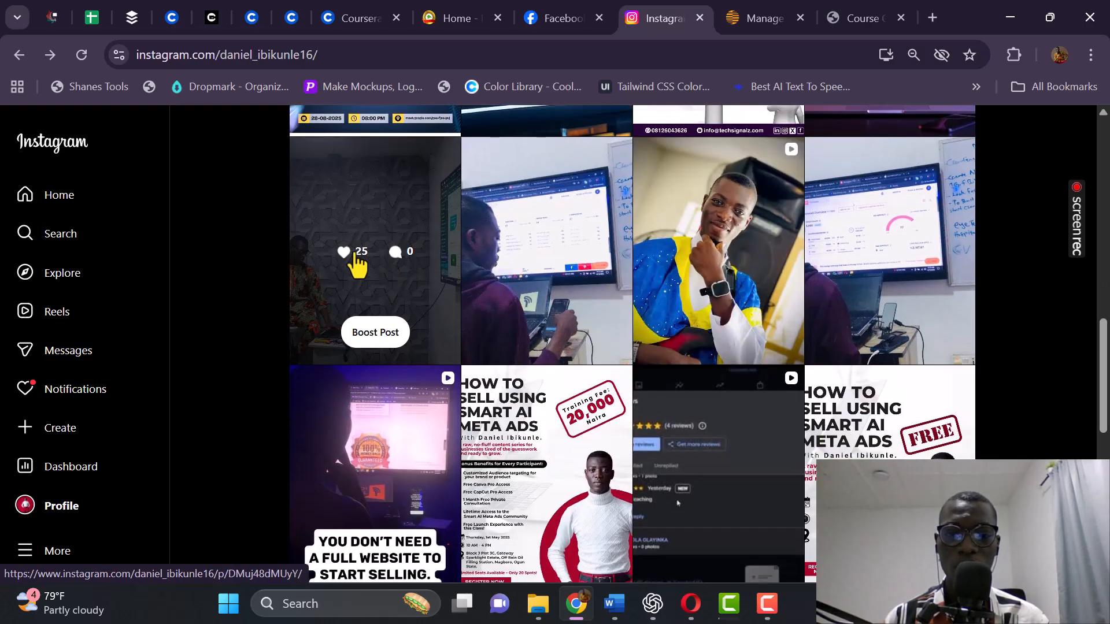
pyautogui.scroll(-2, 357, 263)
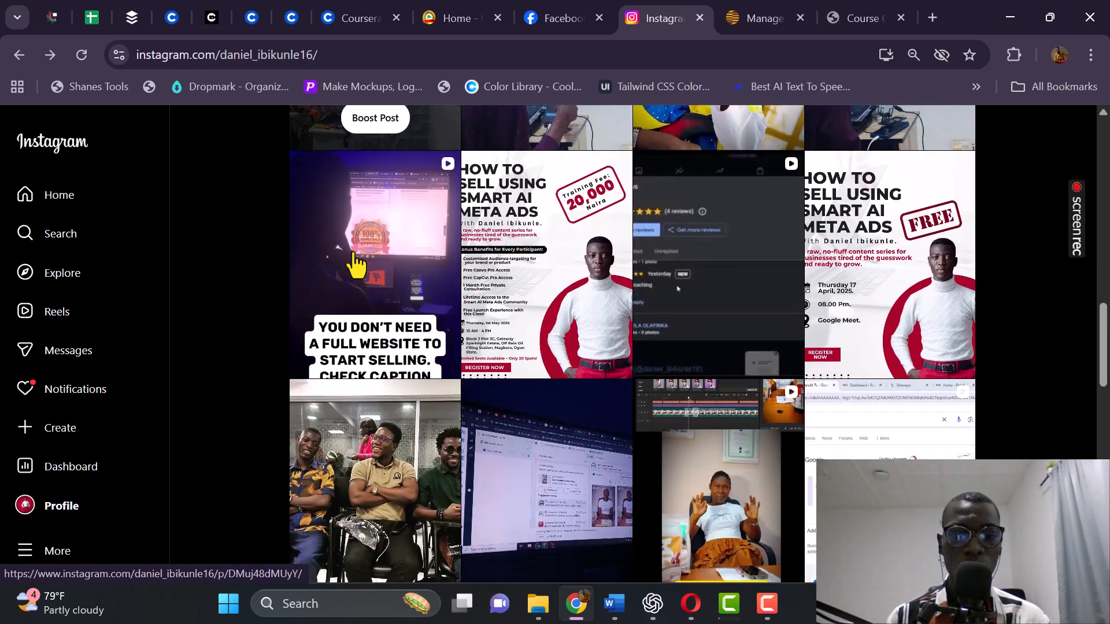
pyautogui.click(366, 333)
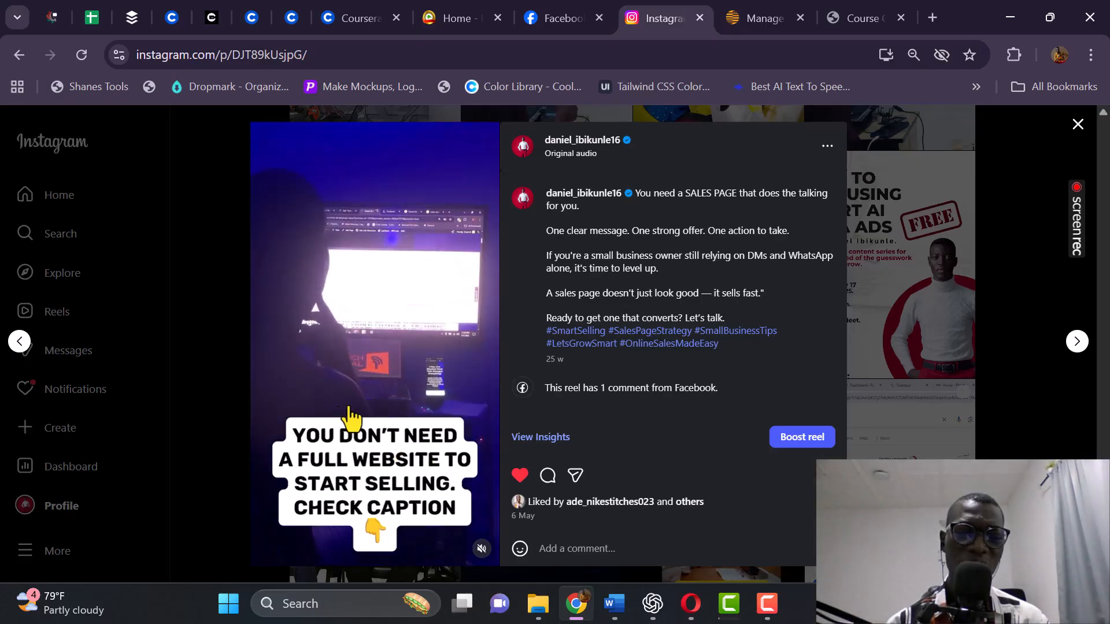
pyautogui.click(1007, 271)
# Open the whiteboard and laptop SEO post captioned 'Behind every Google search, there's a story'.
pyautogui.scroll(1, 1007, 271)
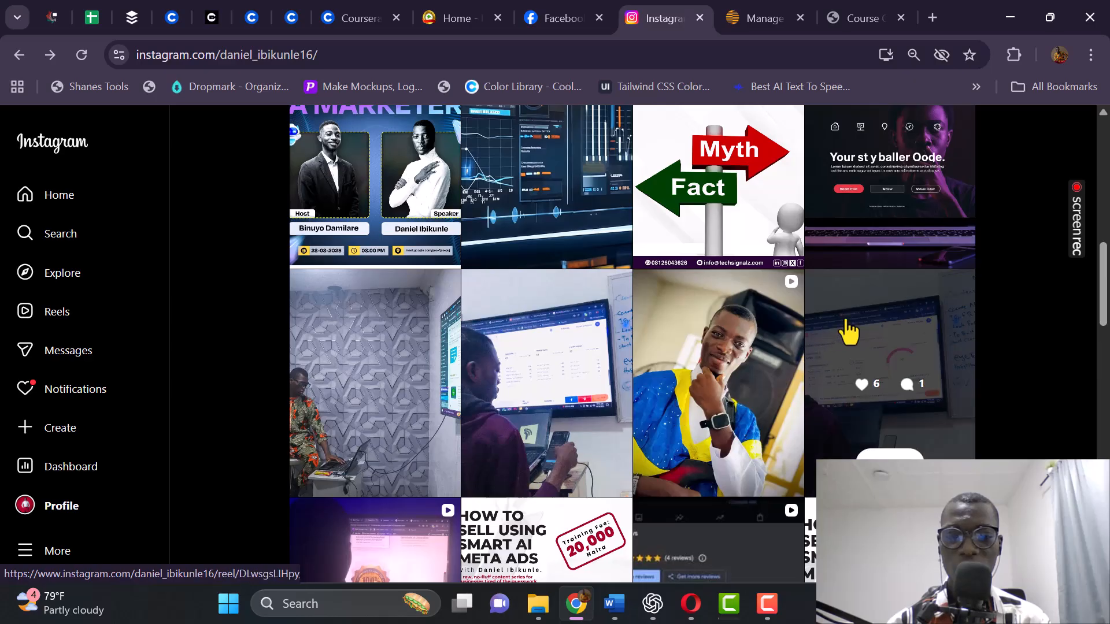
pyautogui.scroll(4, 847, 329)
pyautogui.scroll(-3, 537, 317)
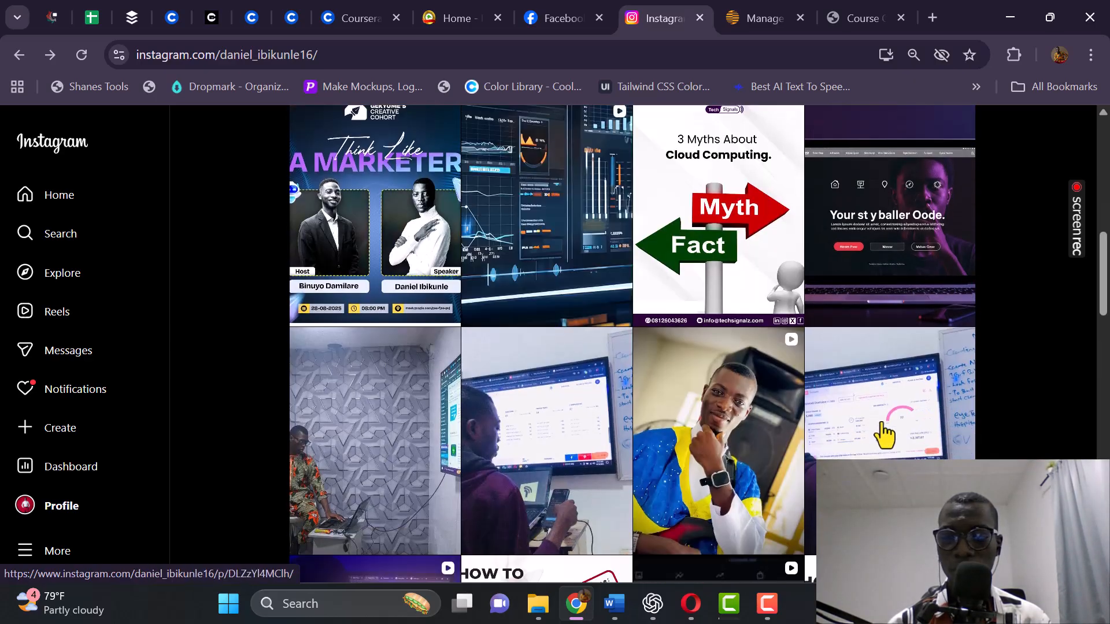
pyautogui.click(886, 418)
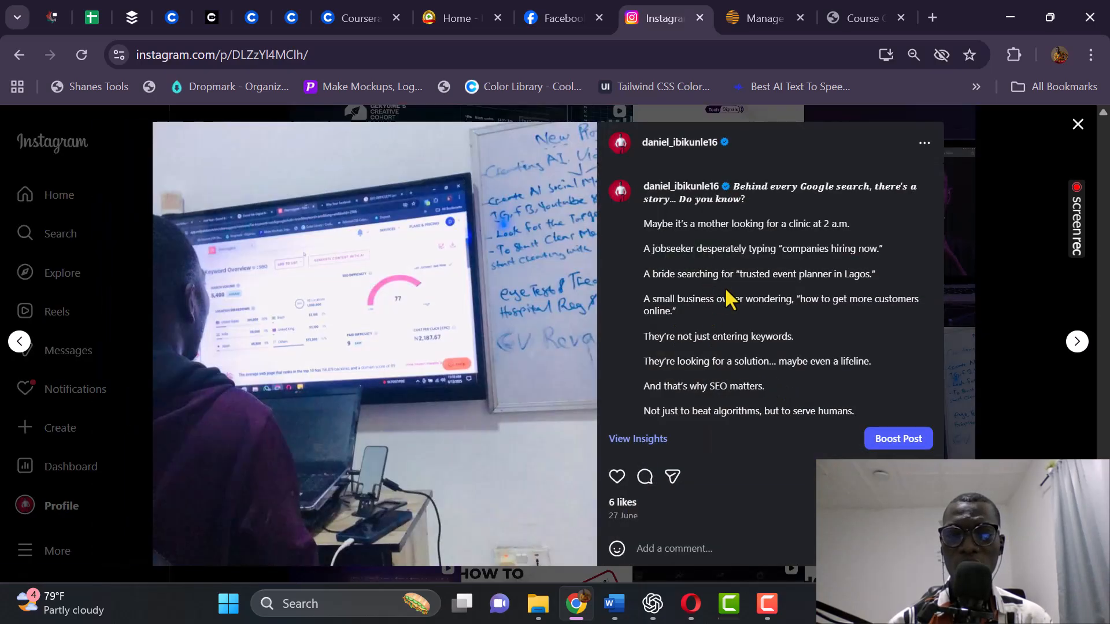
# Read through the SEO post's caption and begin the Boost post setup for it.
pyautogui.click(724, 253)
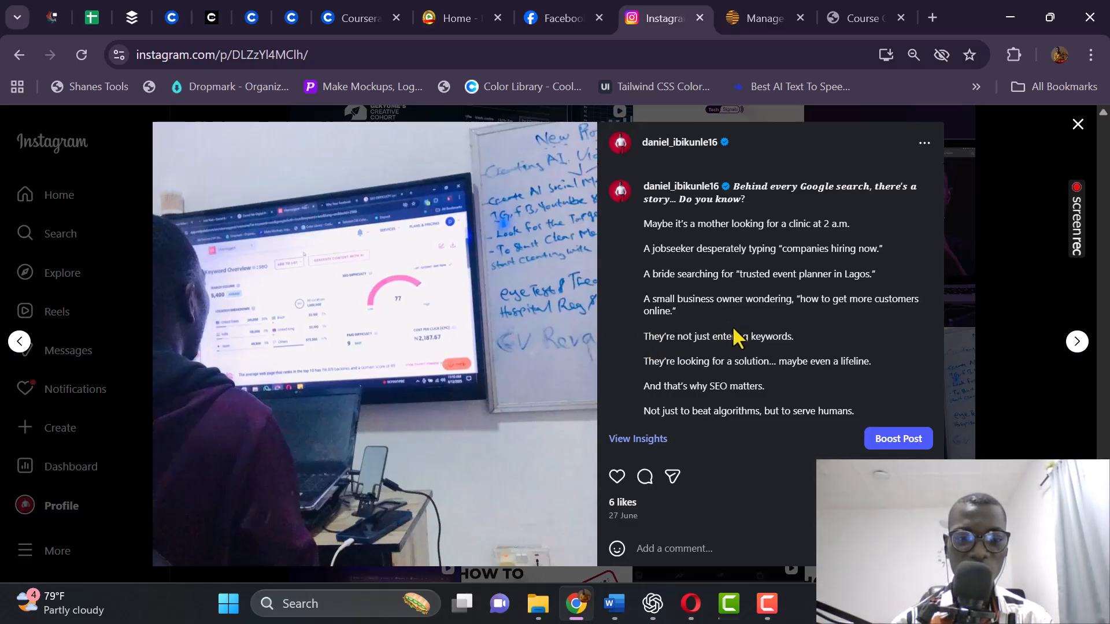
pyautogui.click(817, 281)
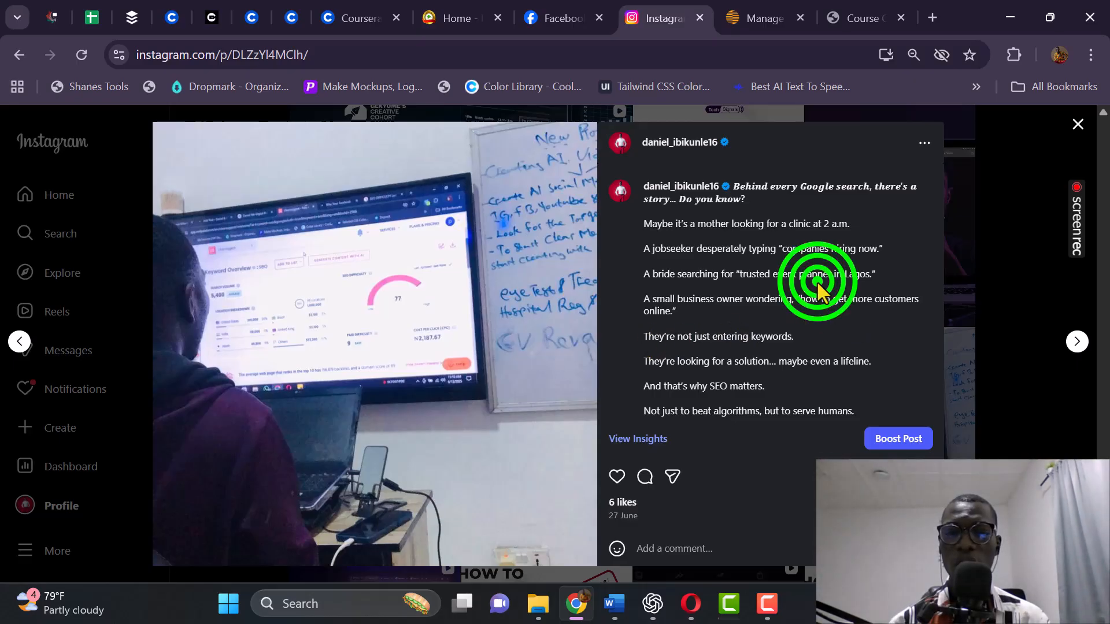
pyautogui.scroll(-1, 849, 384)
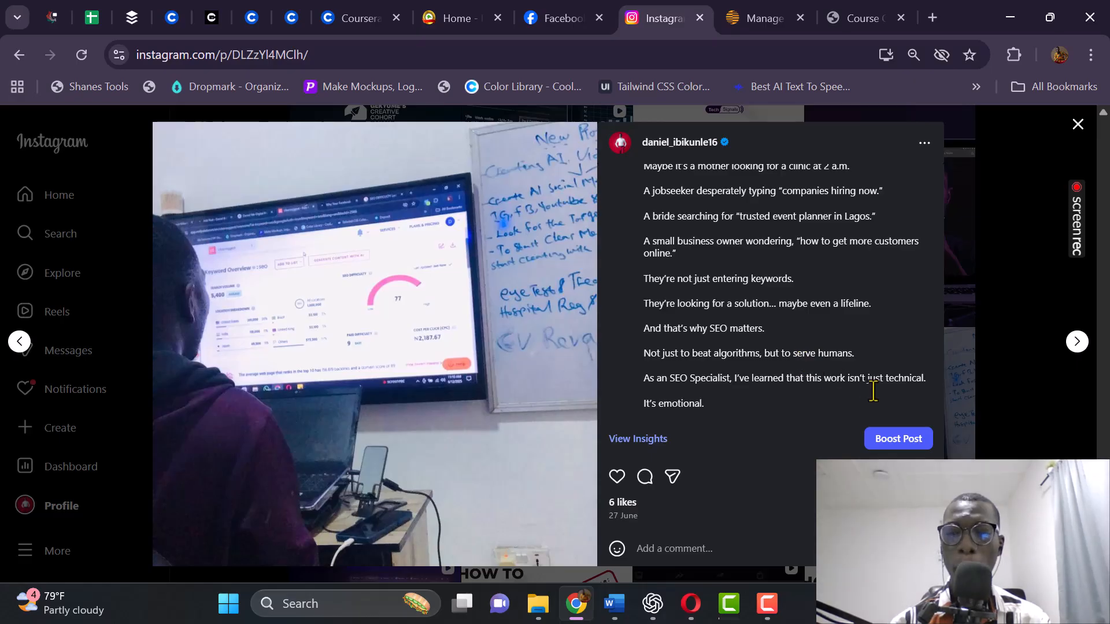
pyautogui.click(896, 445)
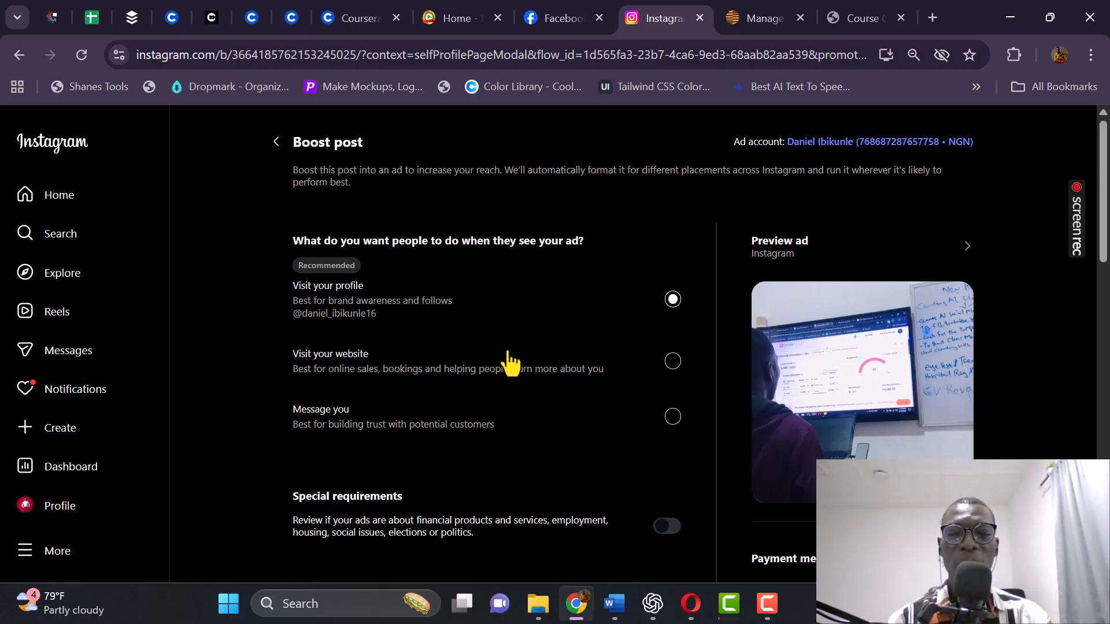
# Switch the ad goal from Visit your website to Message you, bringing up the Messages dialog.
pyautogui.click(651, 360)
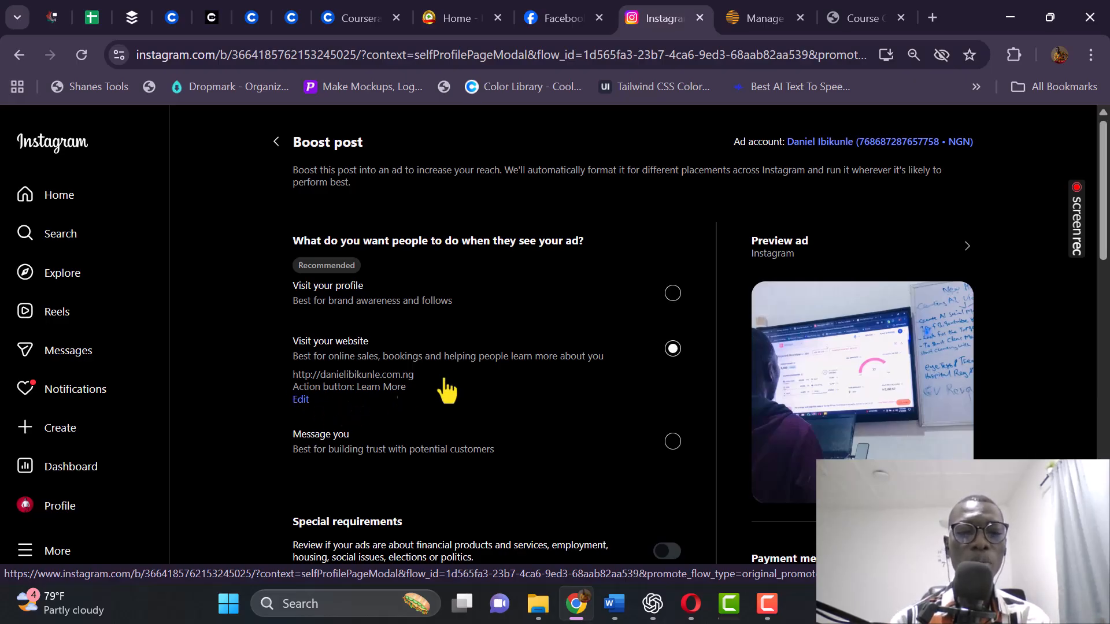
pyautogui.scroll(-2, 440, 430)
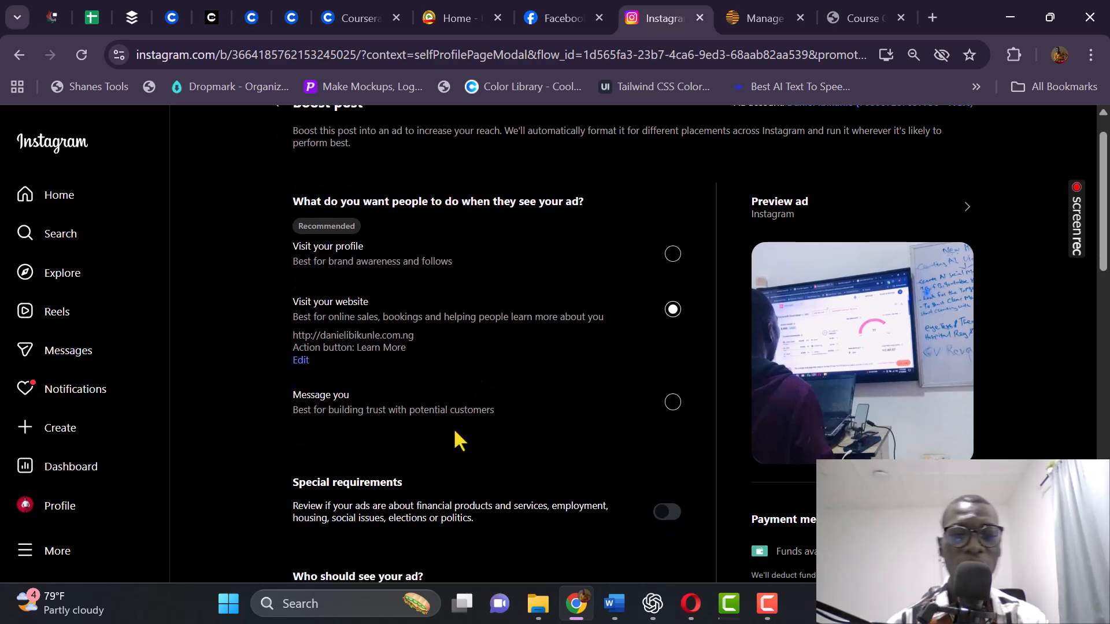
pyautogui.click(502, 335)
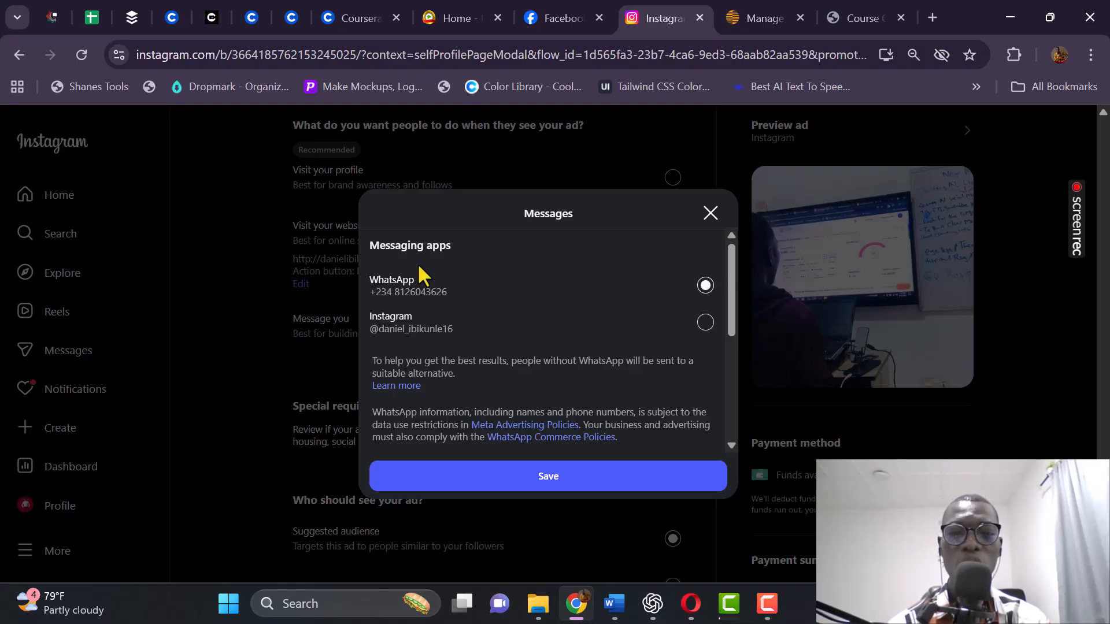
# Keep WhatsApp selected as the messaging app in the Messages dialog and save it.
pyautogui.click(547, 287)
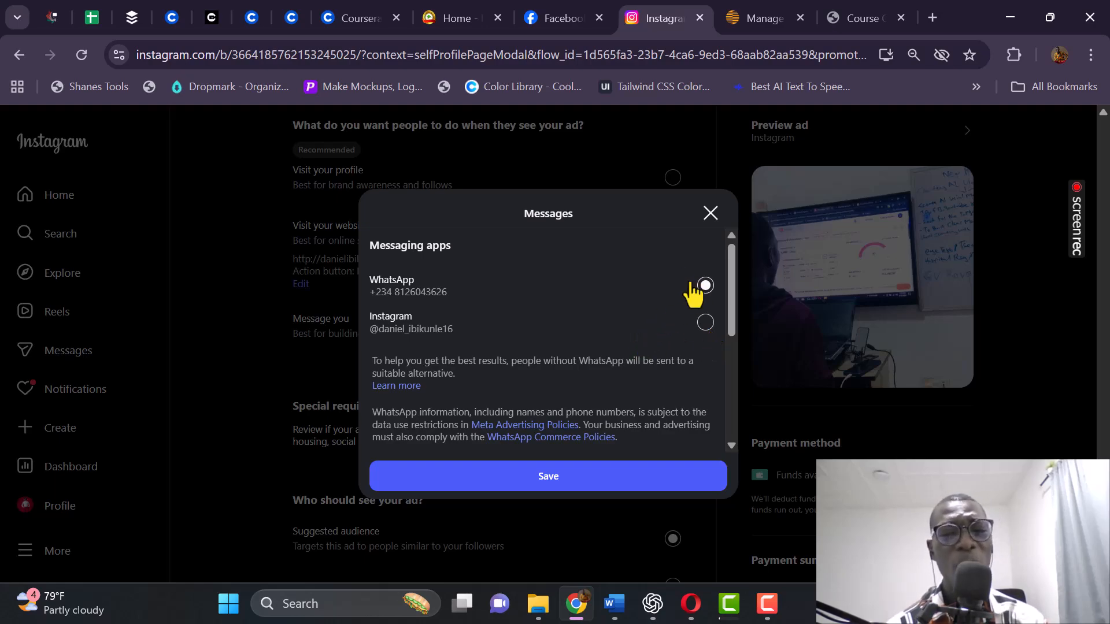
pyautogui.click(669, 281)
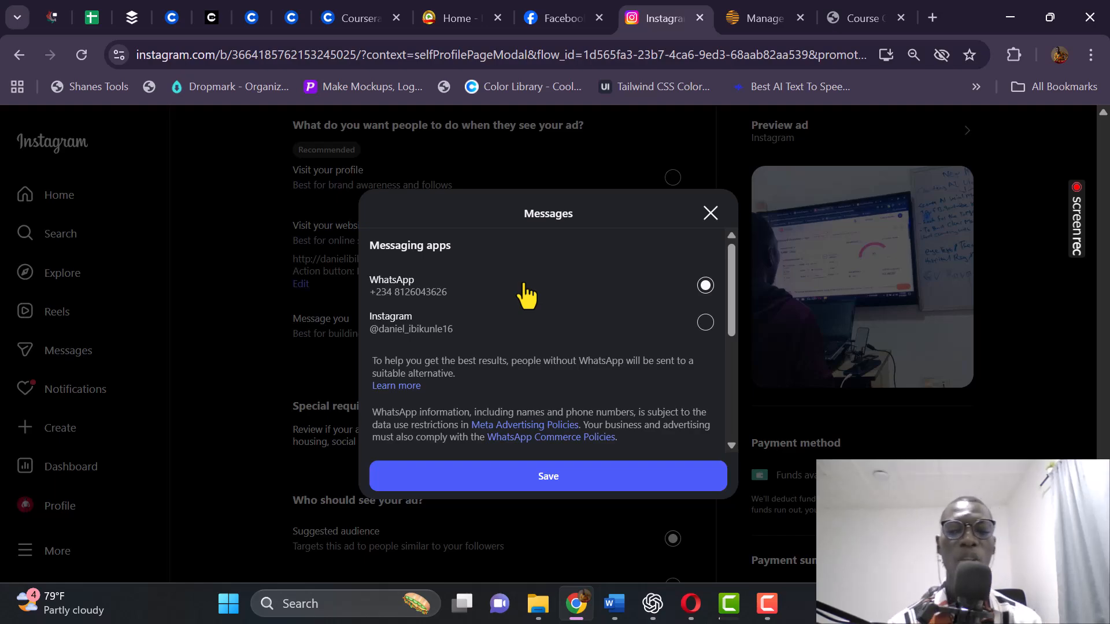
pyautogui.click(546, 279)
pyautogui.click(600, 291)
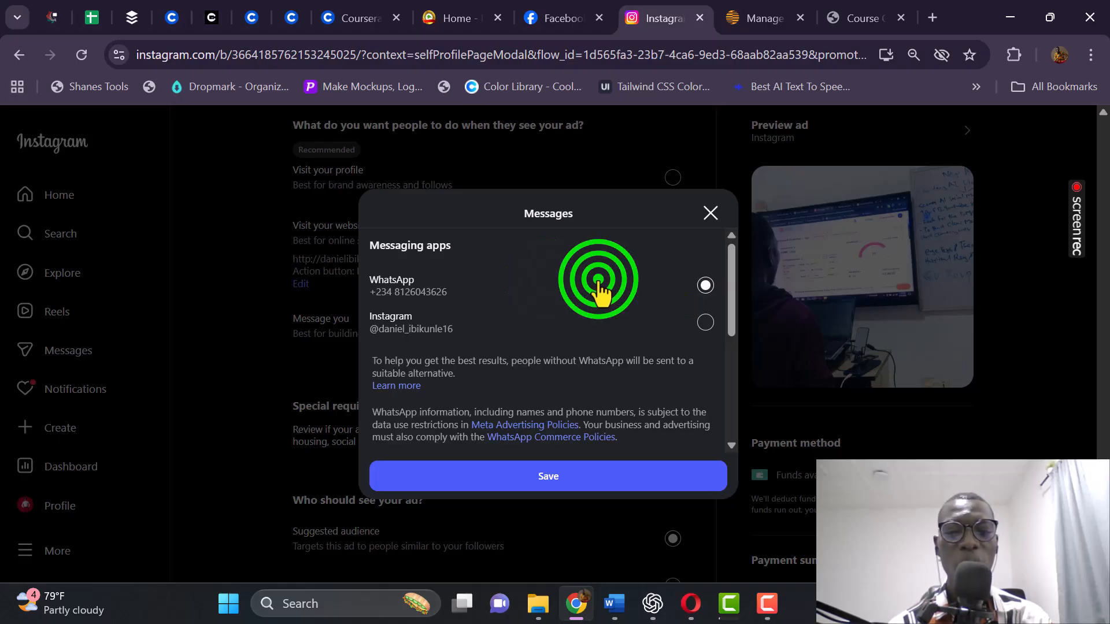
pyautogui.click(545, 478)
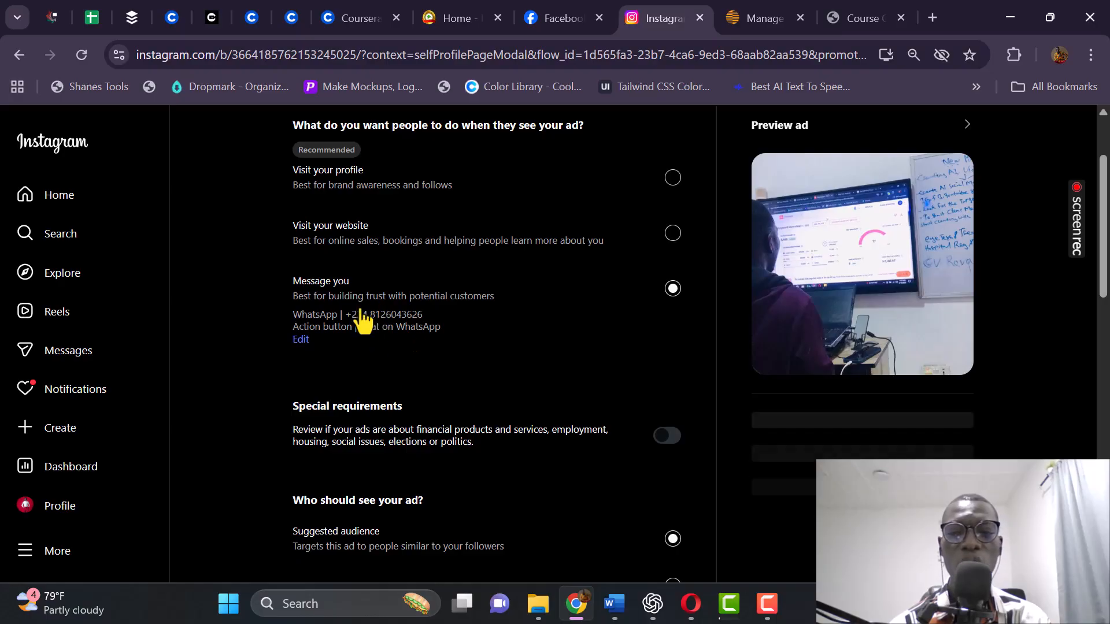
# Set the ad goal to Visit your website with a Learn More action.
pyautogui.scroll(-3, 833, 370)
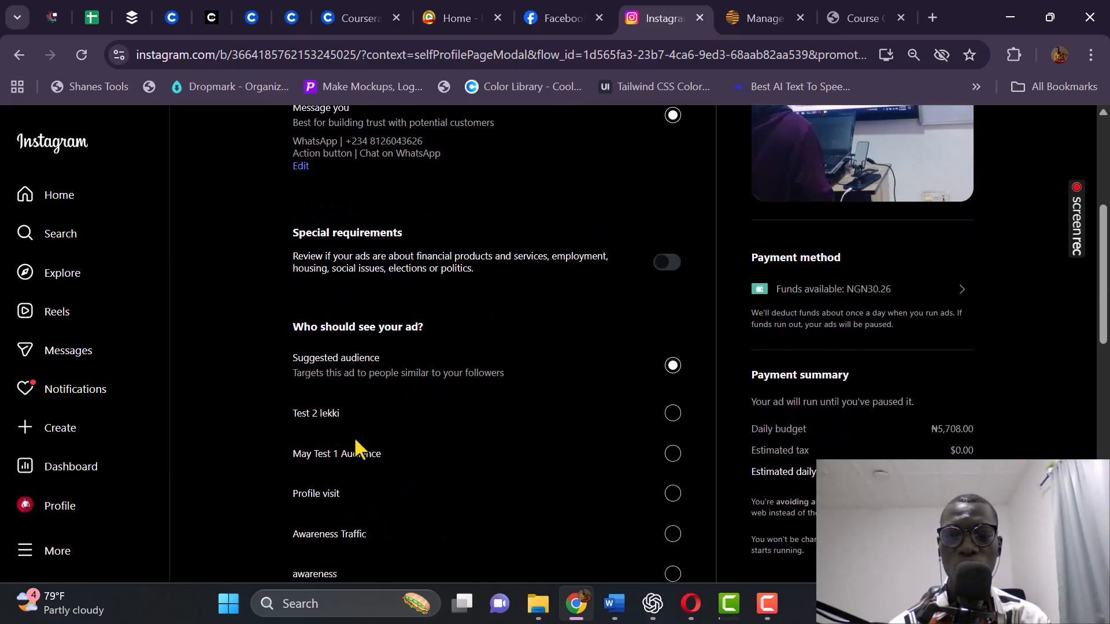
pyautogui.scroll(5, 324, 445)
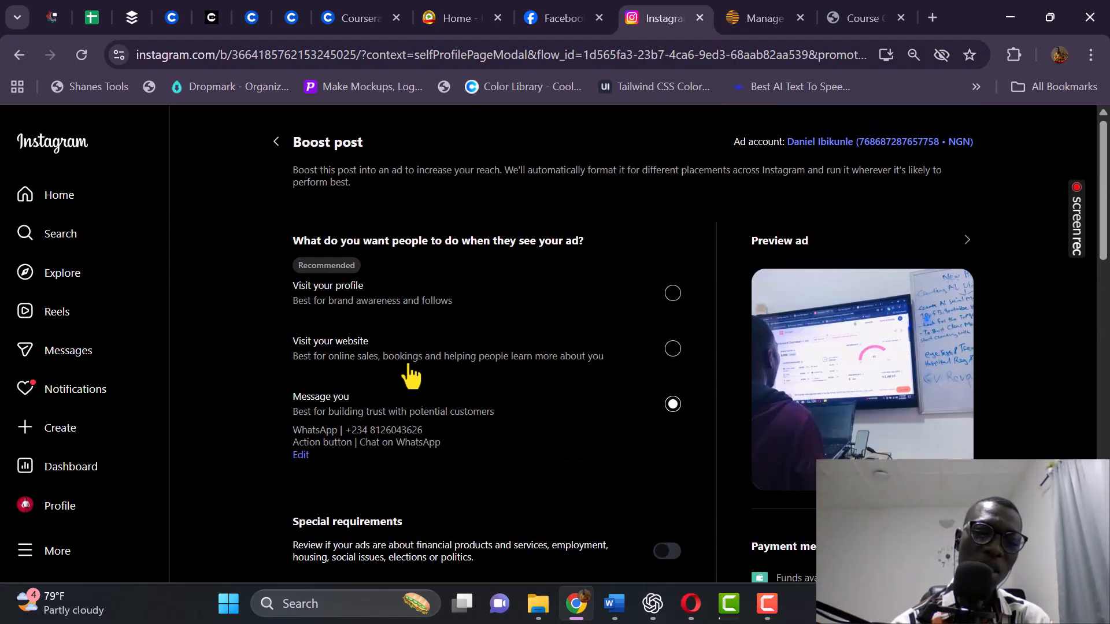
pyautogui.click(367, 368)
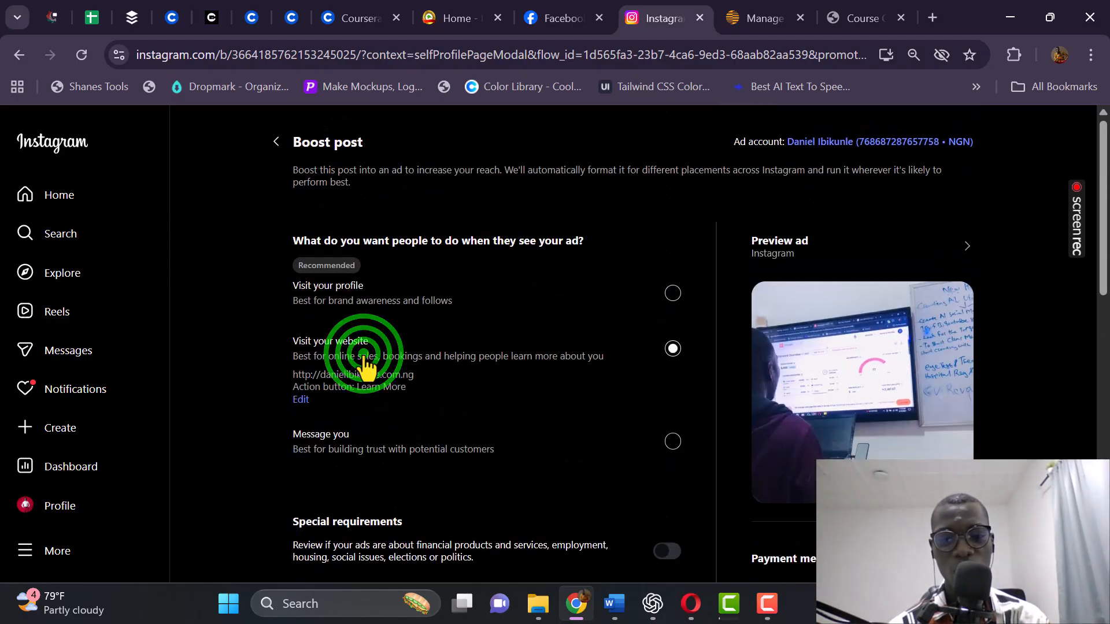
# Review the audience list and the ₦7,135 daily budget, which exceeds the spending limit.
pyautogui.scroll(-8, 367, 368)
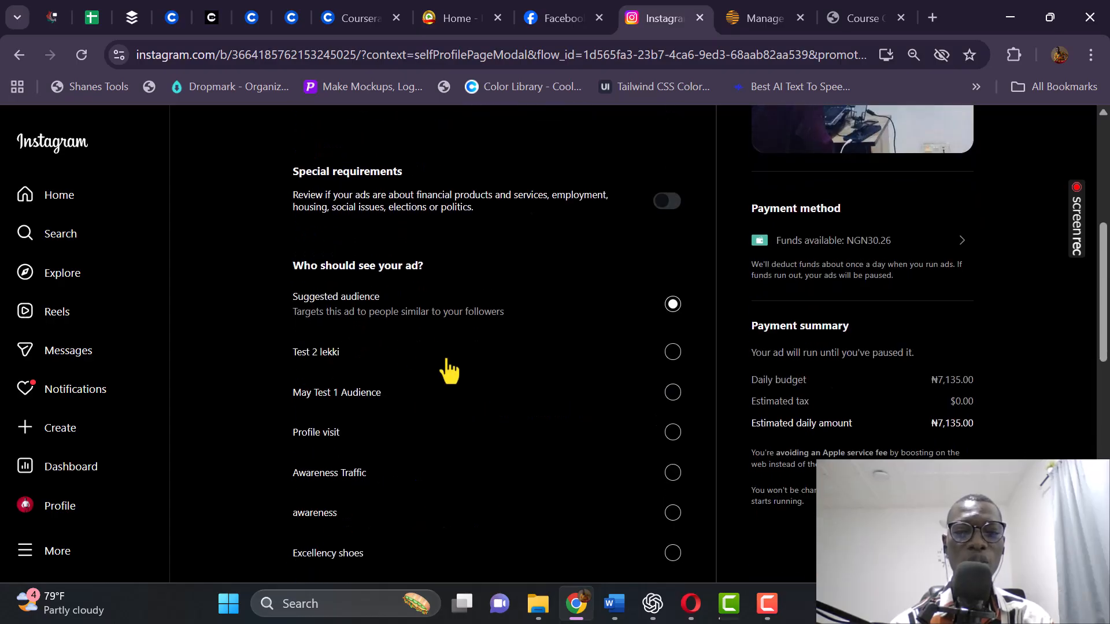
pyautogui.scroll(3, 434, 246)
pyautogui.scroll(3, 248, 278)
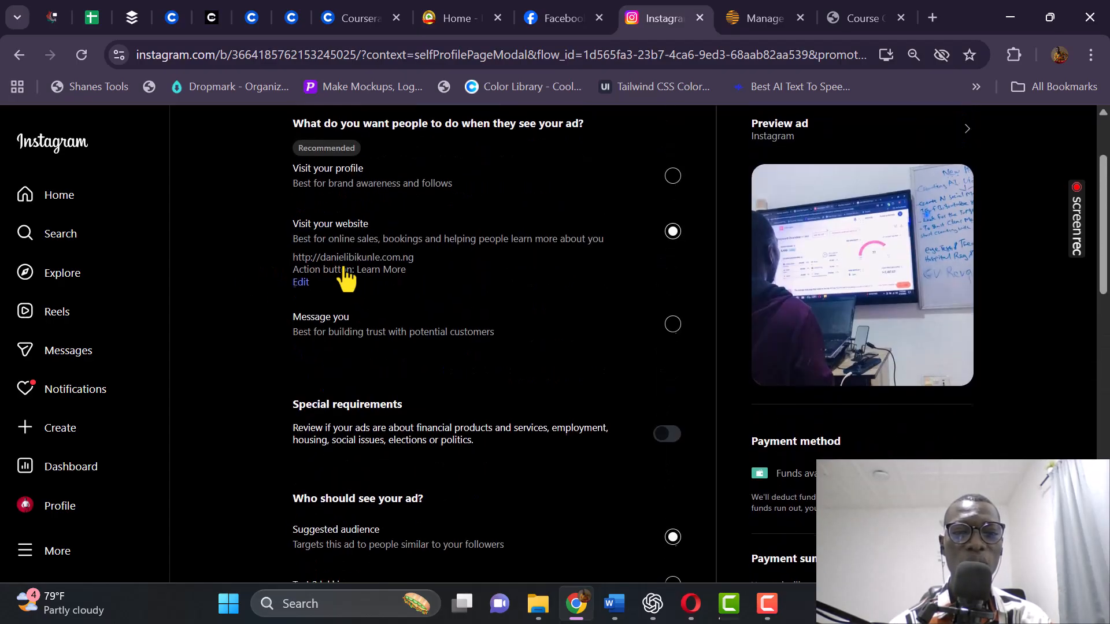
pyautogui.scroll(-5, 364, 280)
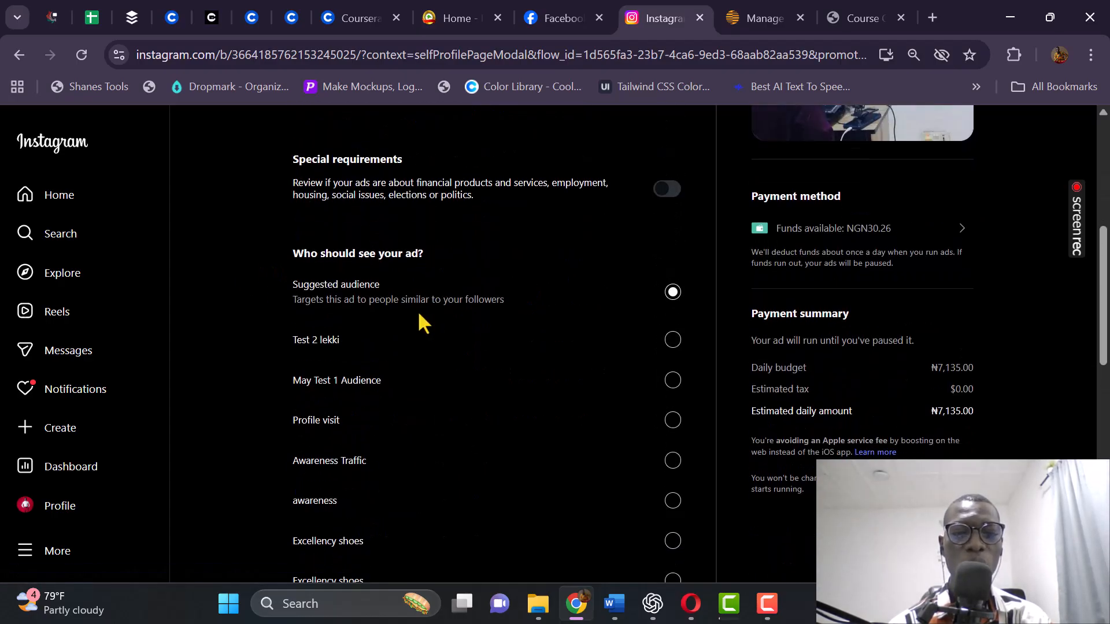
pyautogui.scroll(2, 406, 280)
pyautogui.scroll(2, 420, 267)
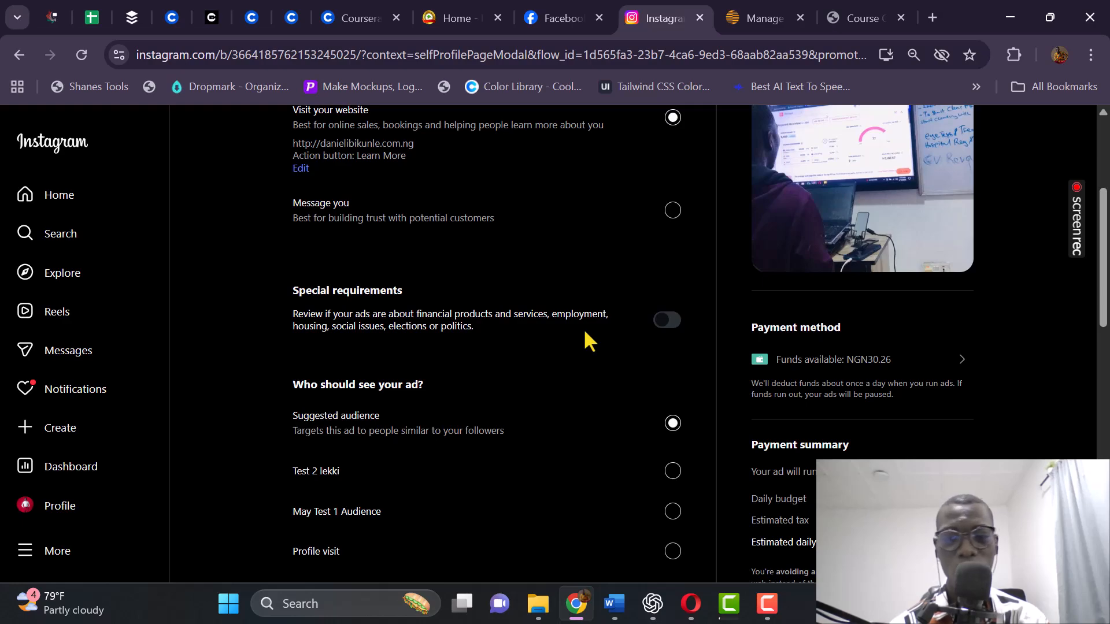
pyautogui.scroll(-4, 312, 341)
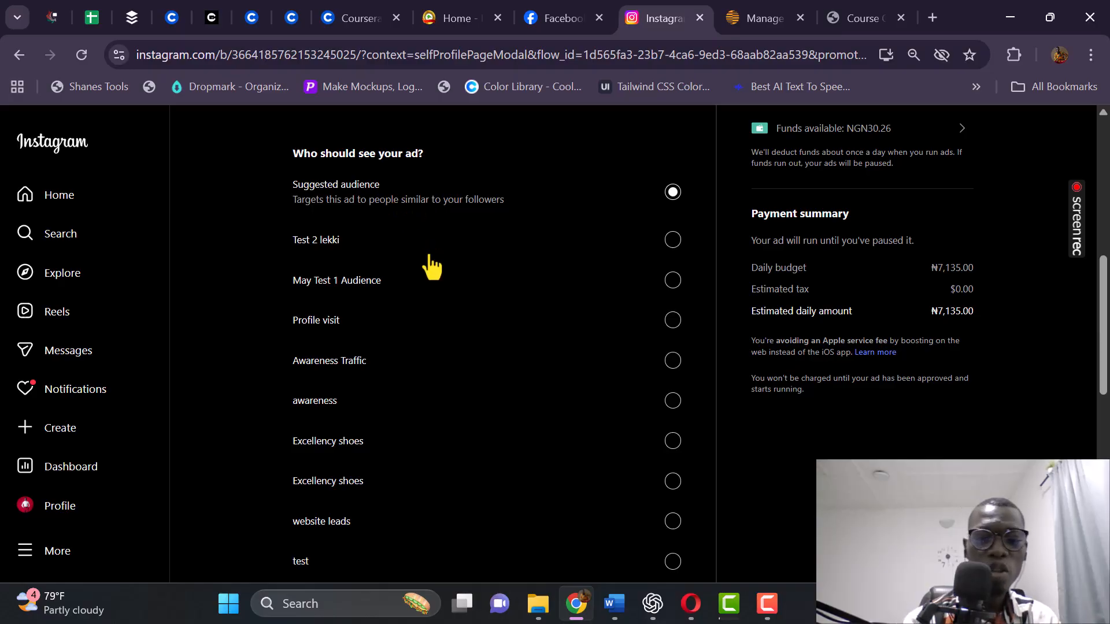
pyautogui.scroll(-7, 405, 277)
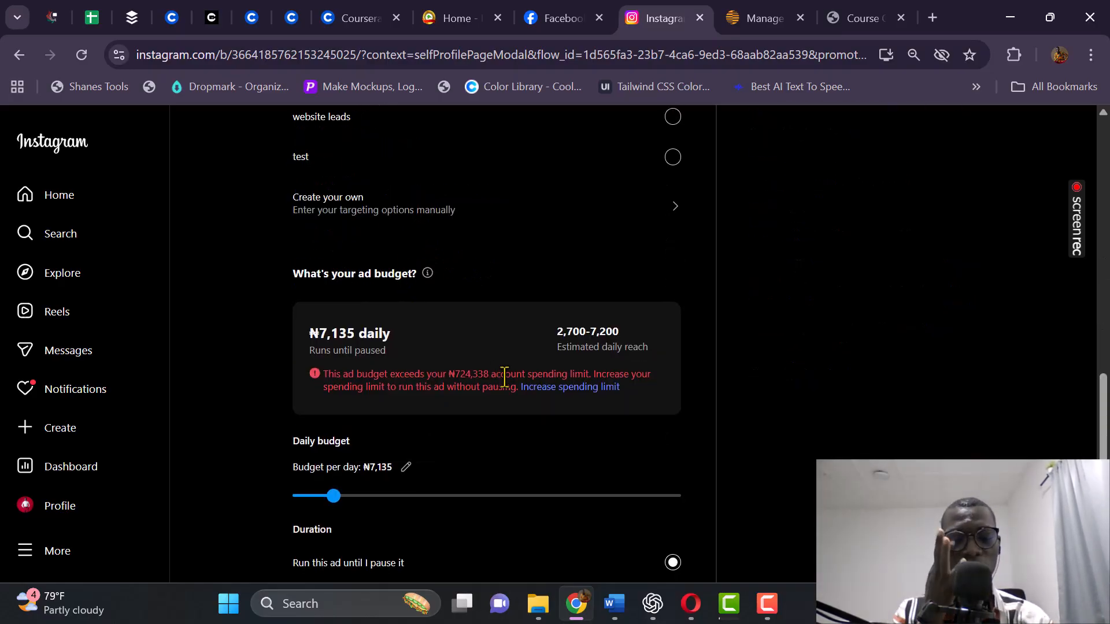
pyautogui.scroll(5, 471, 300)
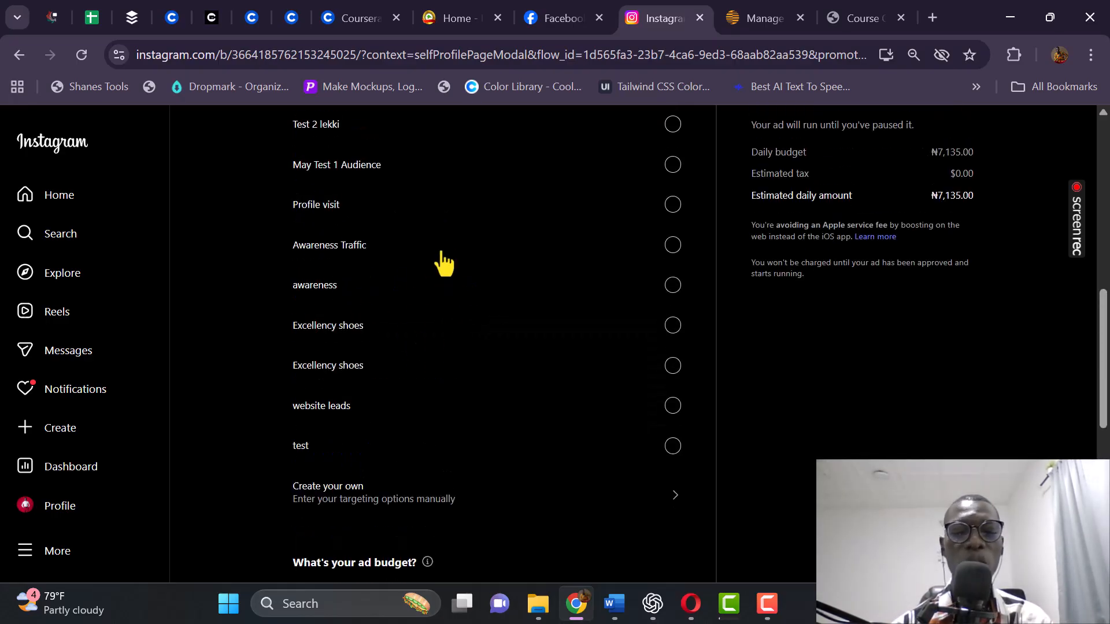
pyautogui.scroll(-4, 448, 254)
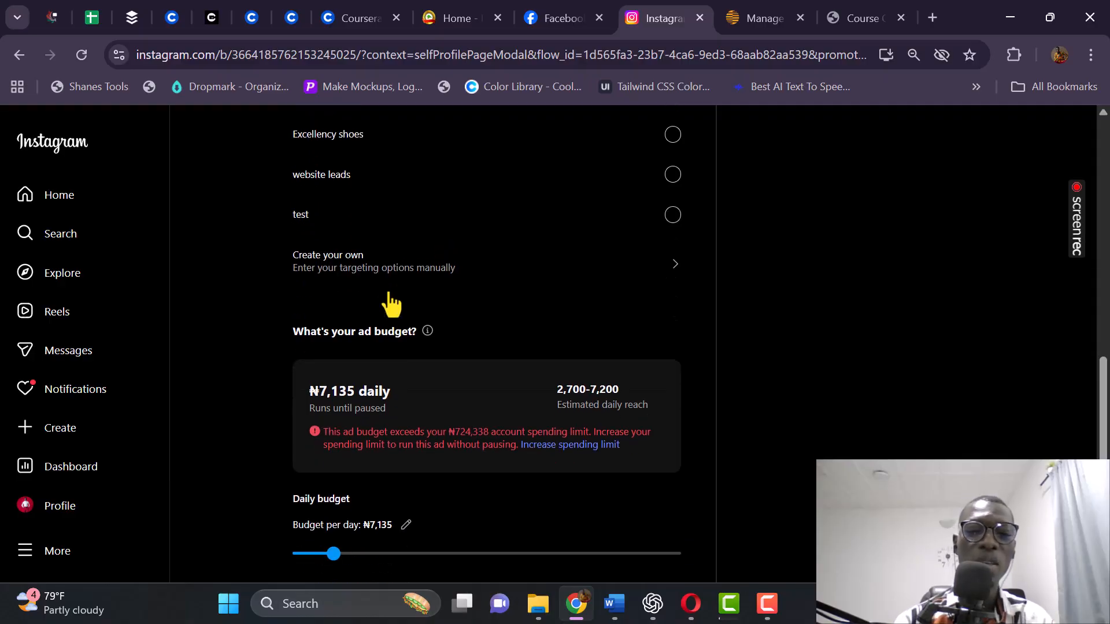
pyautogui.scroll(2, 416, 257)
pyautogui.scroll(-3, 405, 260)
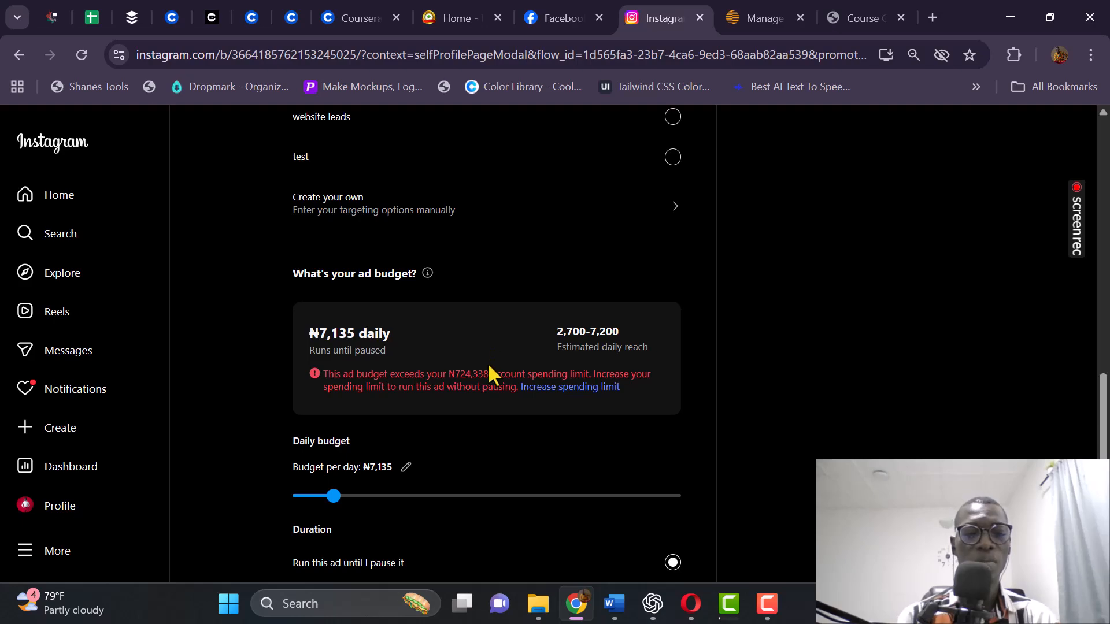
pyautogui.scroll(-3, 462, 327)
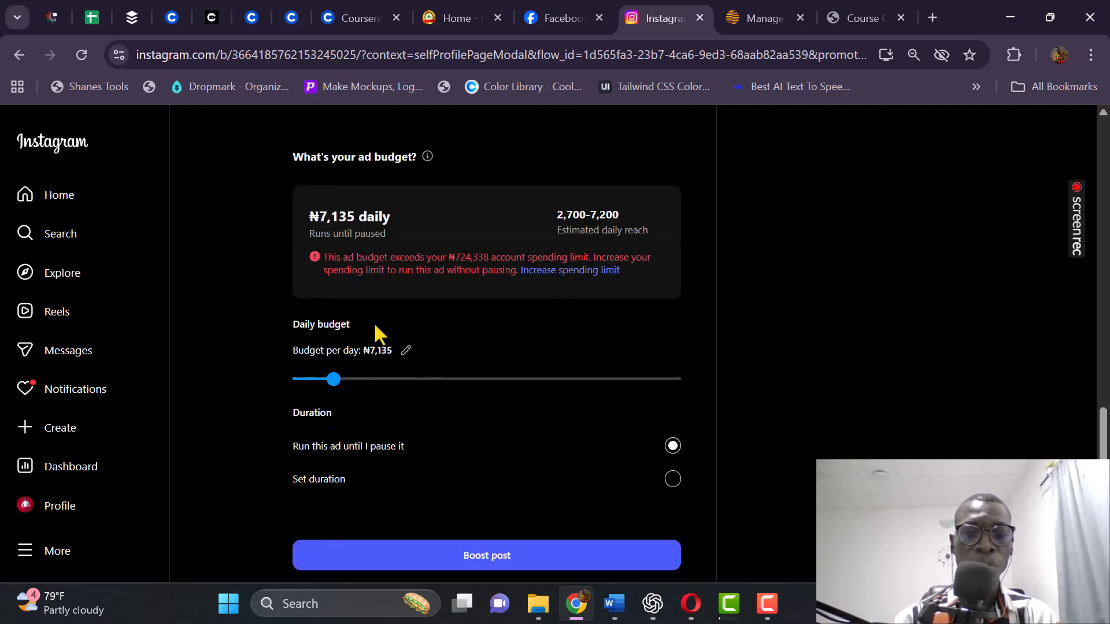
pyautogui.scroll(6, 405, 321)
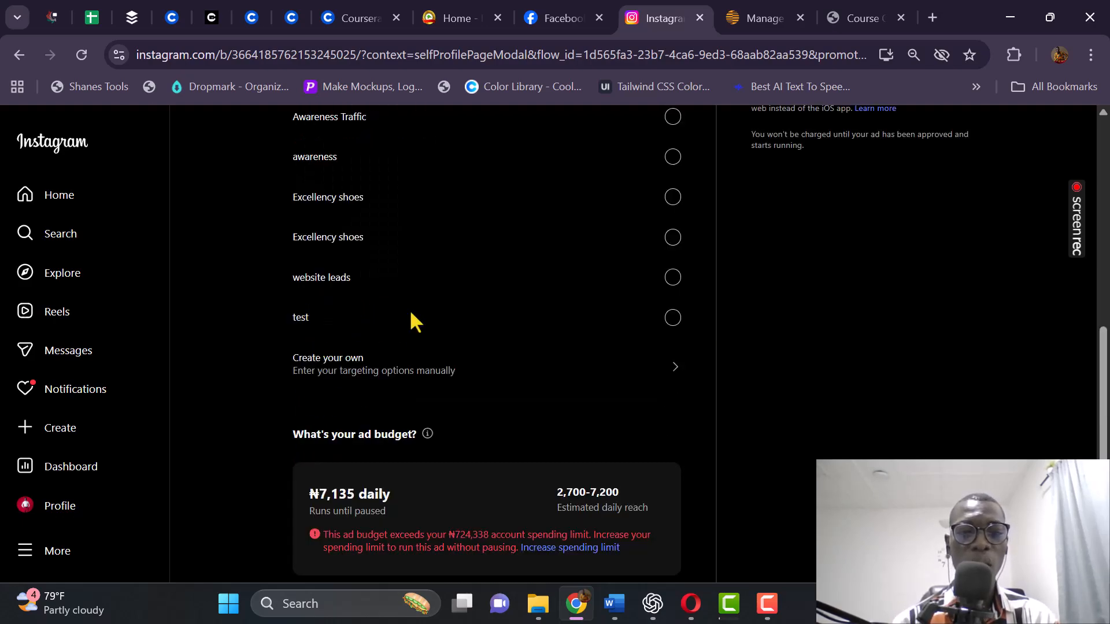
# Start a custom audience with Create your own and name it 'Branding Audience'.
pyautogui.click(389, 367)
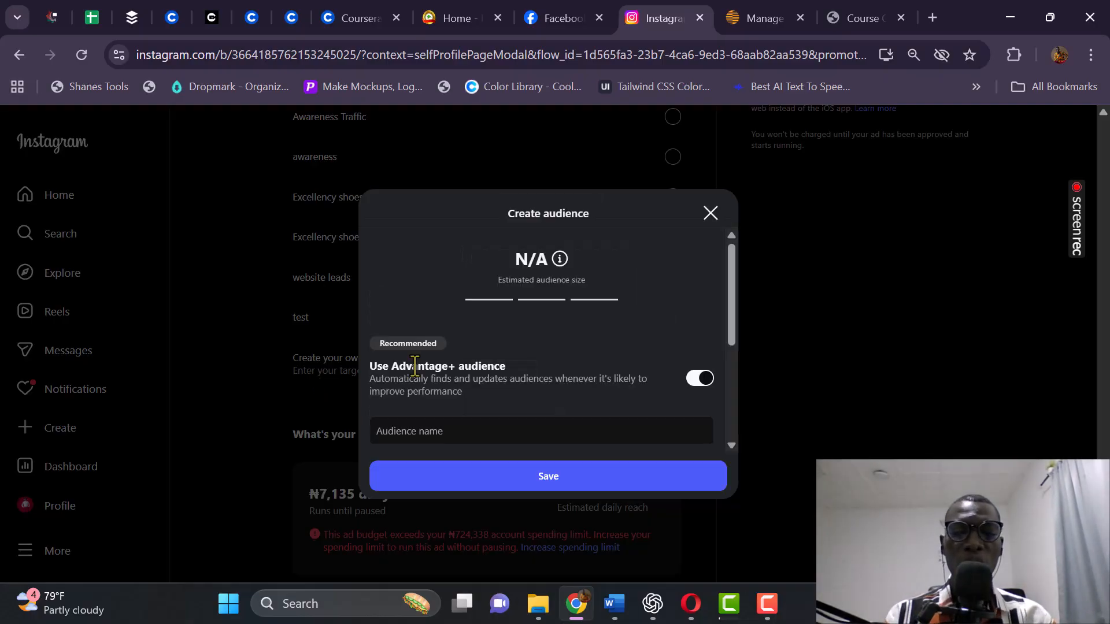
pyautogui.scroll(-1, 554, 332)
pyautogui.scroll(-2, 404, 347)
pyautogui.click(426, 256)
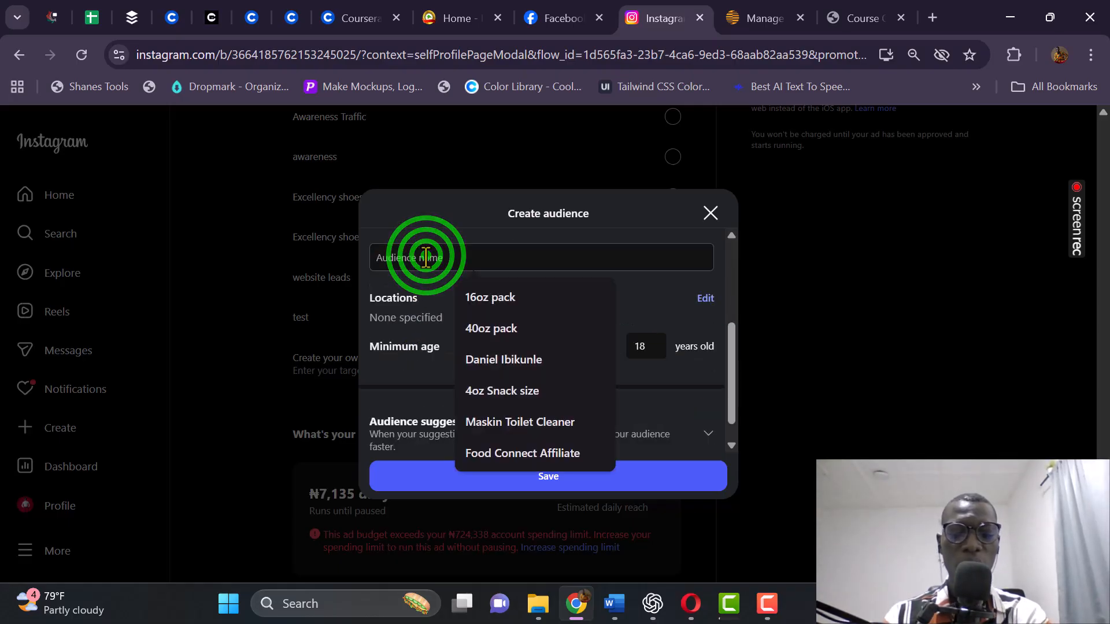
pyautogui.write('Br')
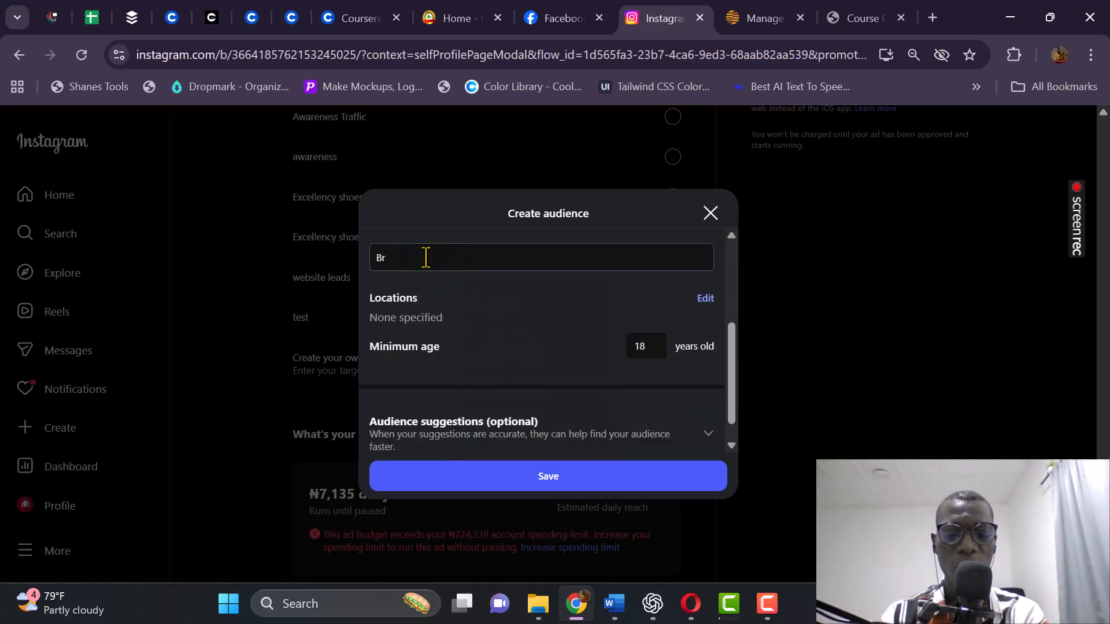
pyautogui.write('anding Audience')
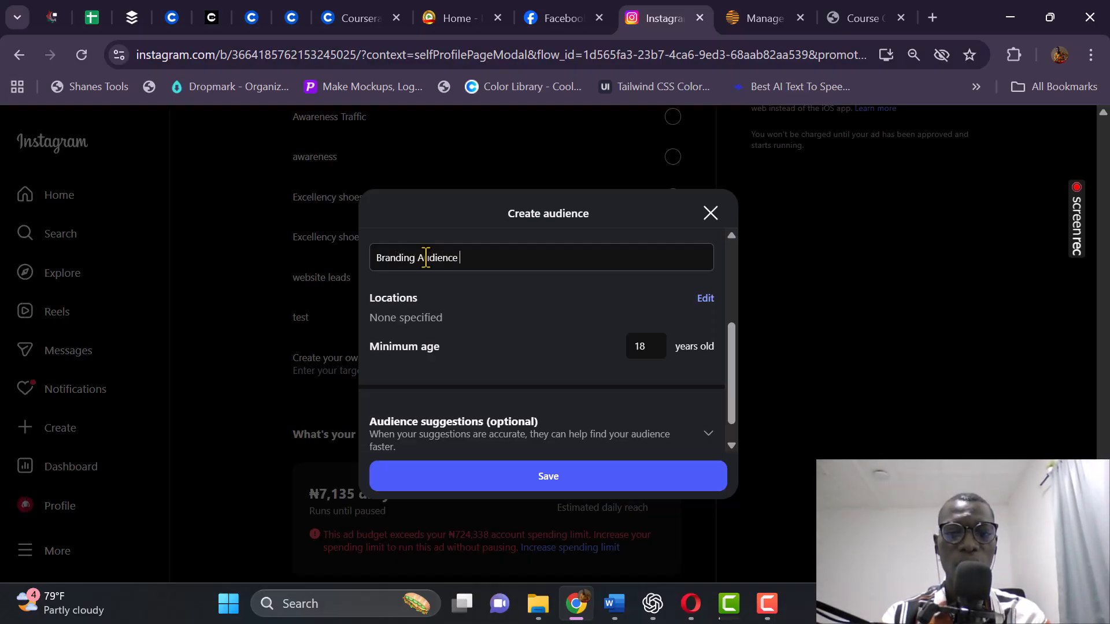
# Add Ibafo, Ogun State, Nigeria as a target location for the audience.
pyautogui.click(704, 299)
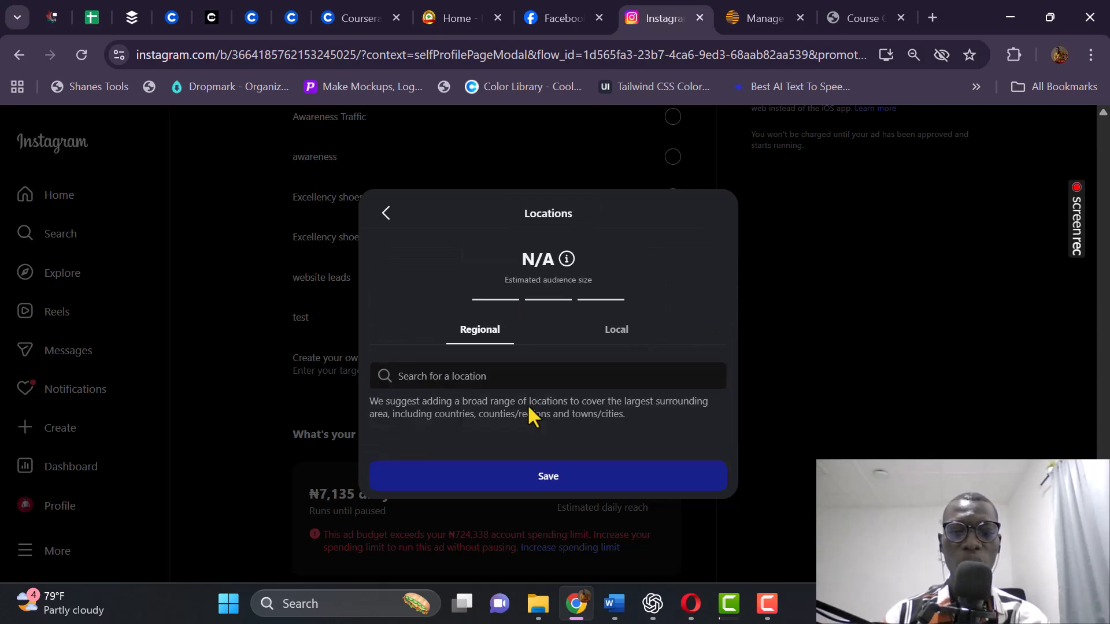
pyautogui.click(471, 377)
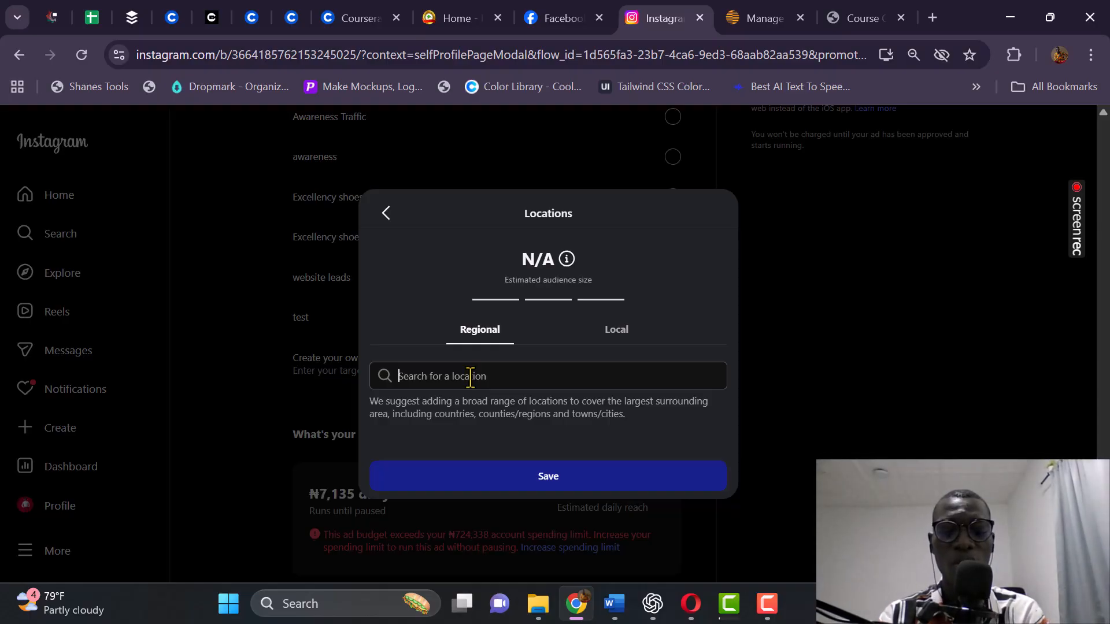
pyautogui.write('ibafo')
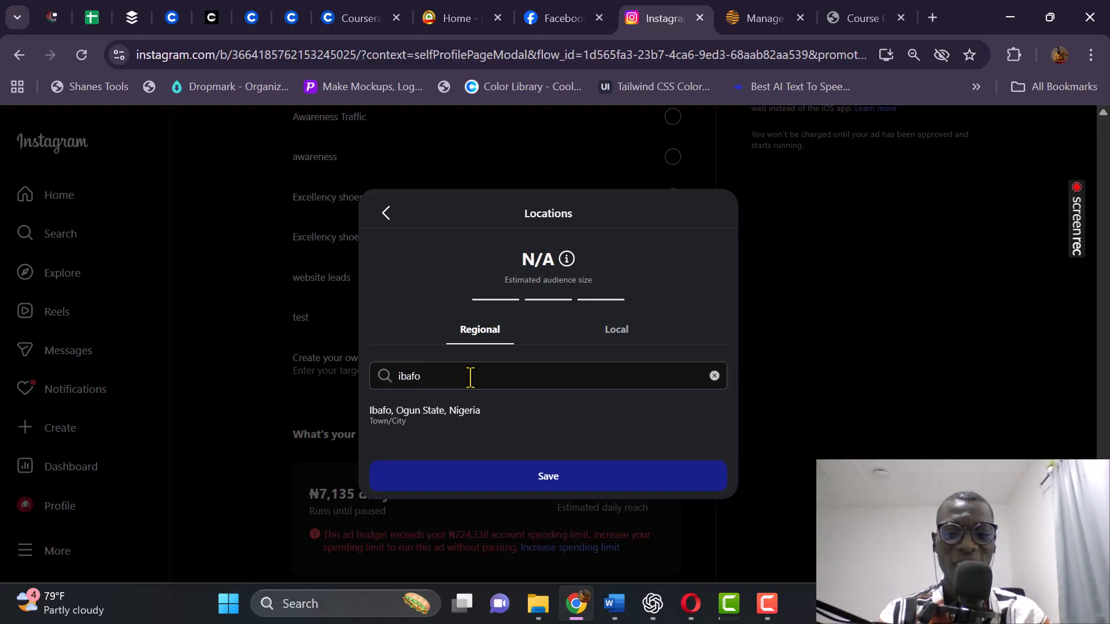
pyautogui.click(464, 415)
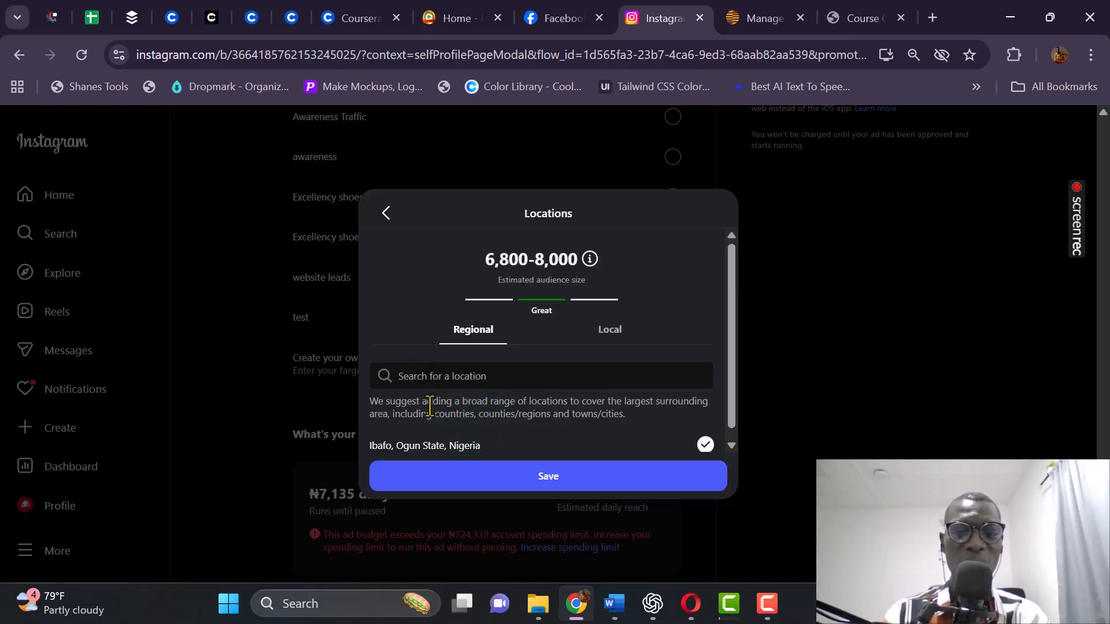
# Add Mowe, Ogun State as a second target location.
pyautogui.click(413, 376)
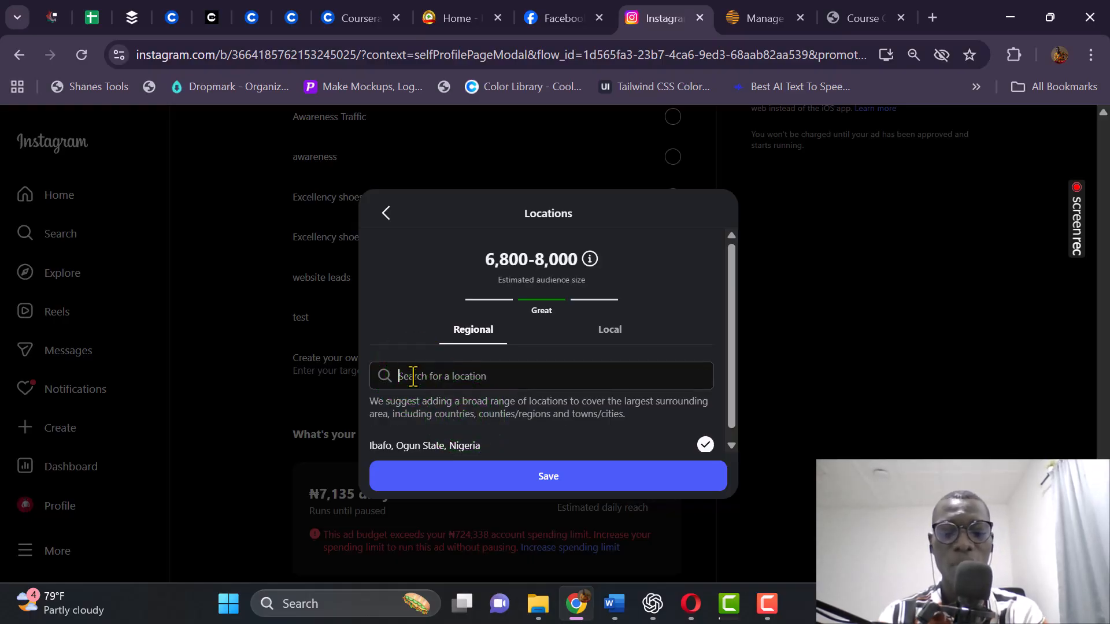
pyautogui.write('magboro')
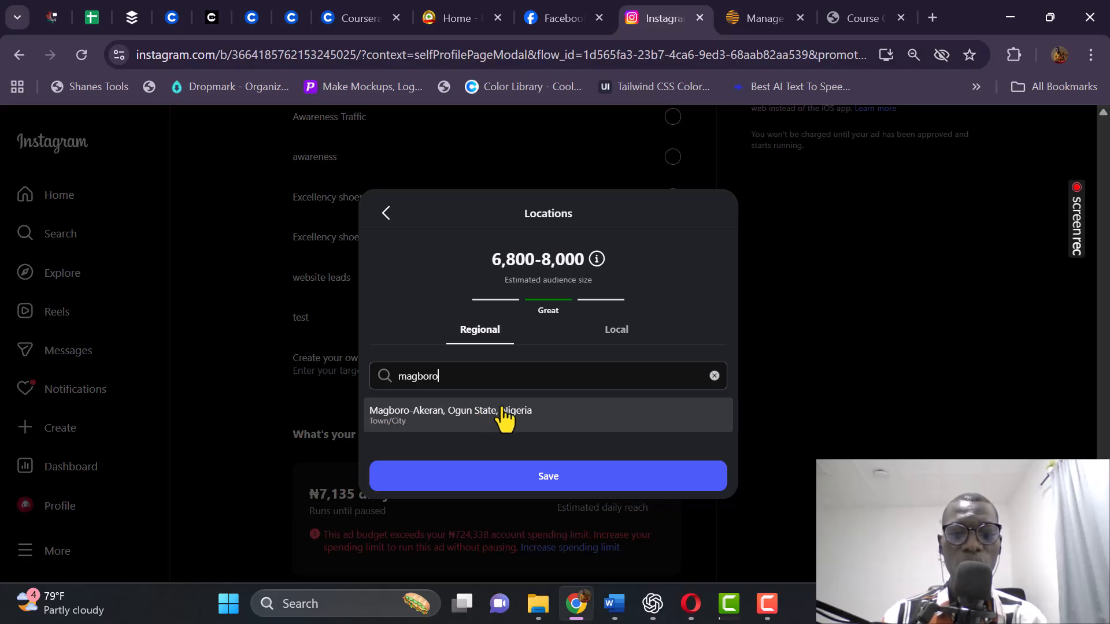
pyautogui.hotkey('ctrl', 'a')
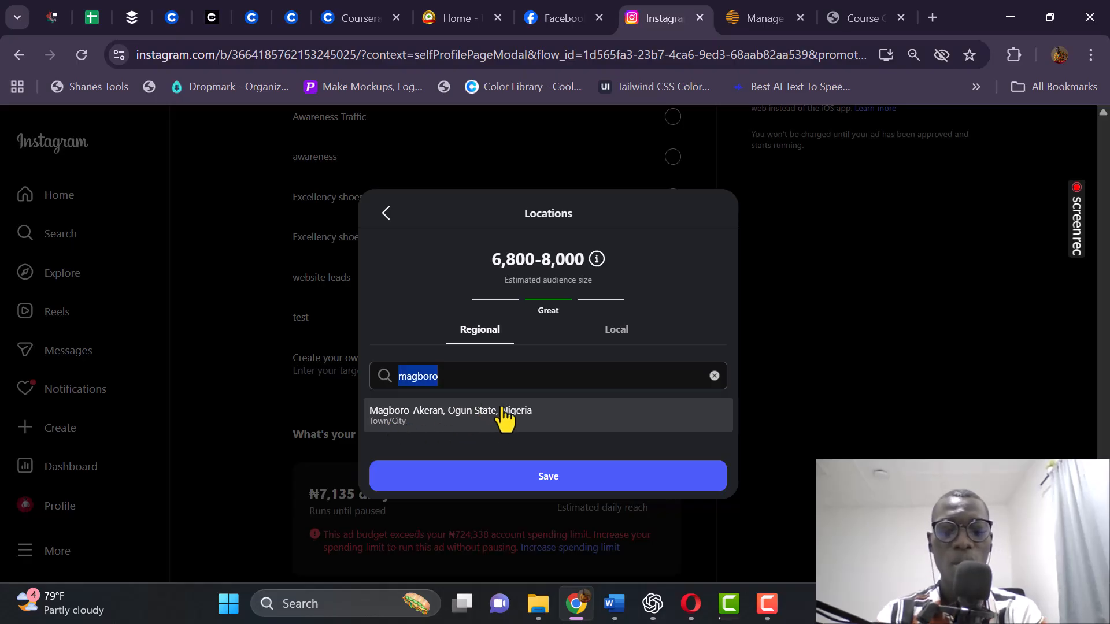
pyautogui.write('mowe')
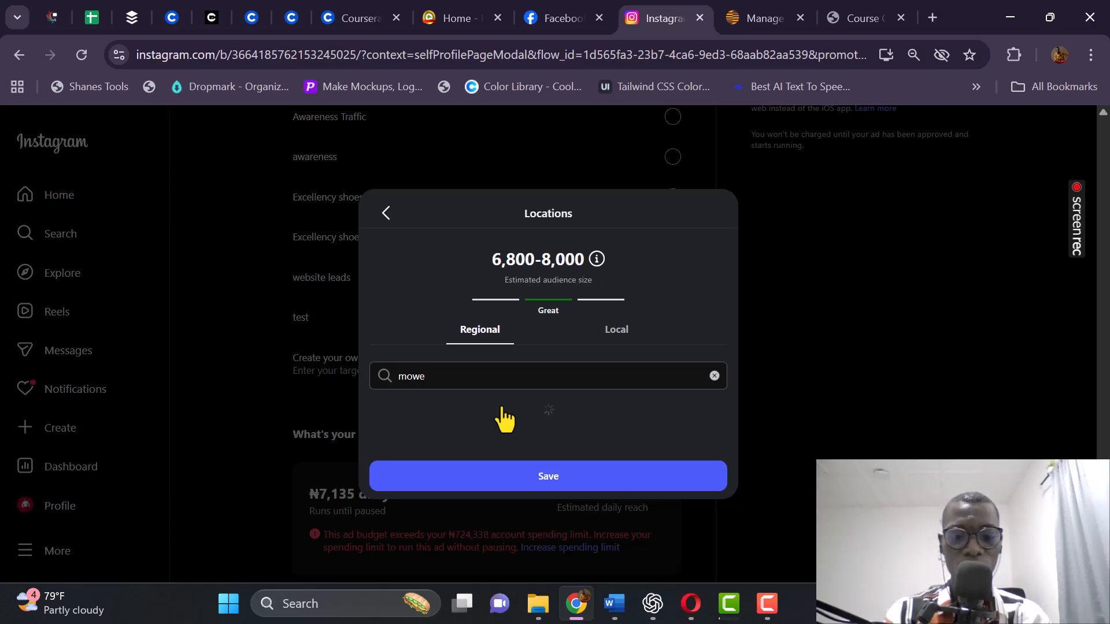
pyautogui.click(467, 412)
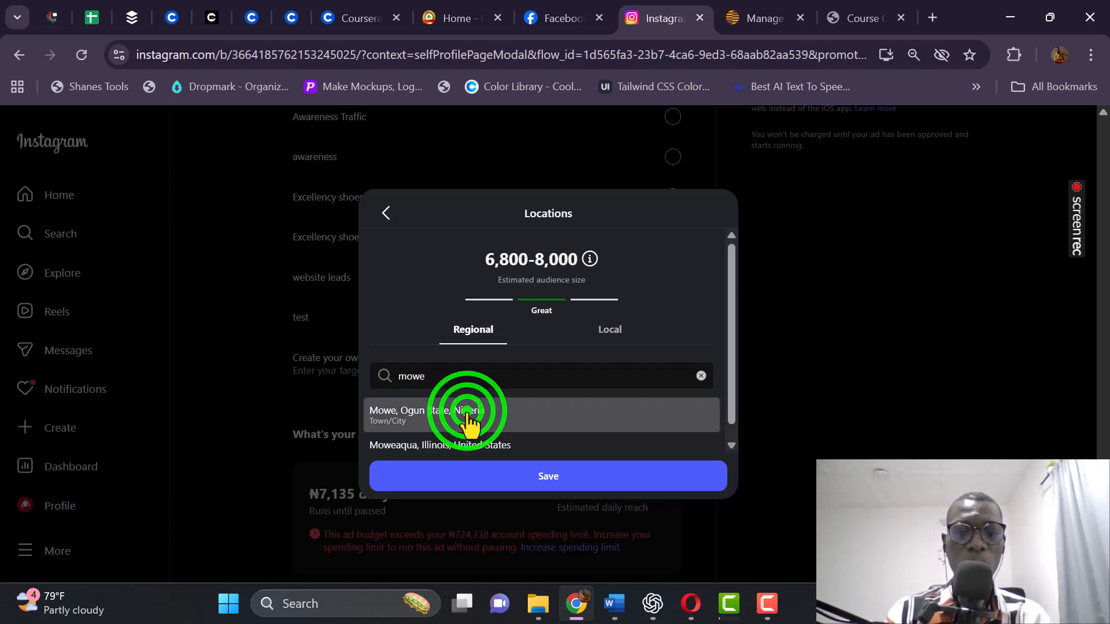
# Add Magboro-Akeran, Ogun State to the locations and save the list.
pyautogui.scroll(-1, 669, 344)
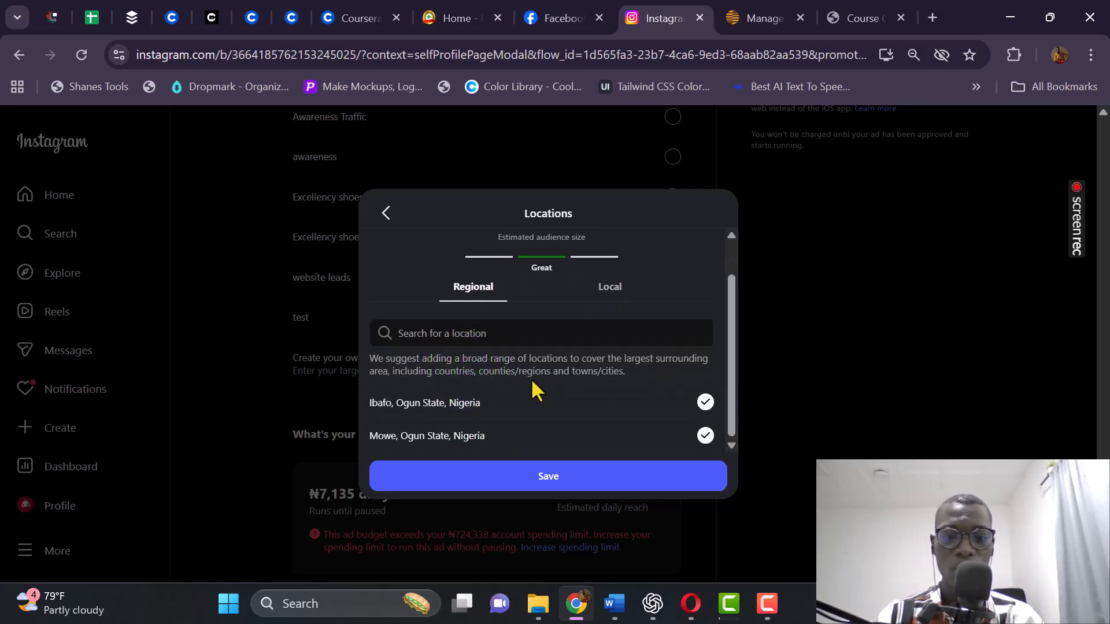
pyautogui.scroll(1, 509, 385)
pyautogui.click(414, 376)
pyautogui.write('magboro')
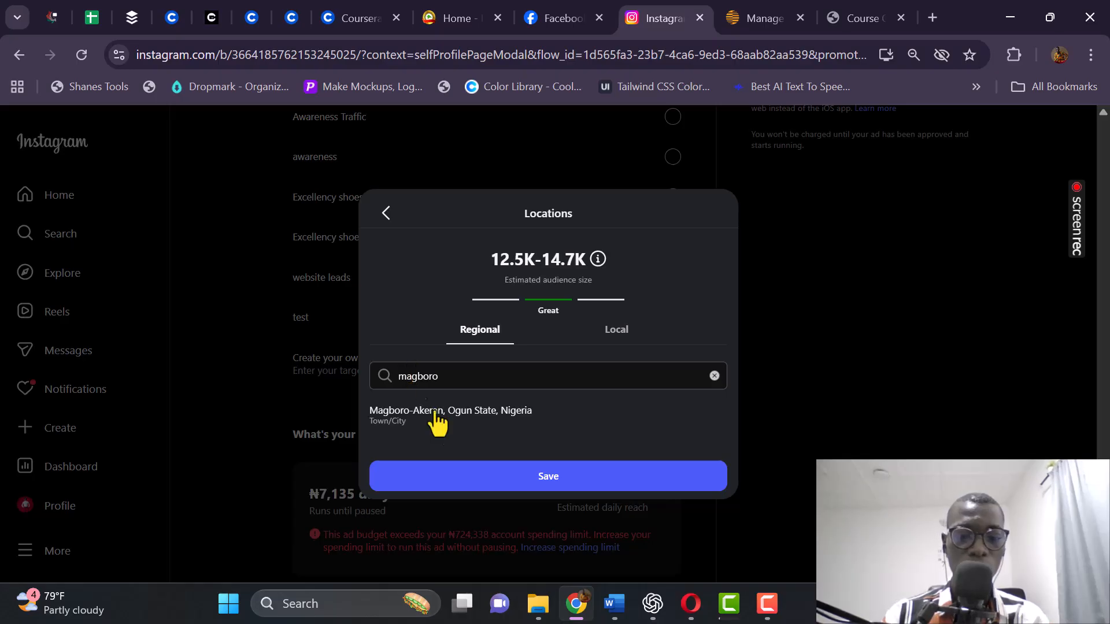
pyautogui.click(453, 416)
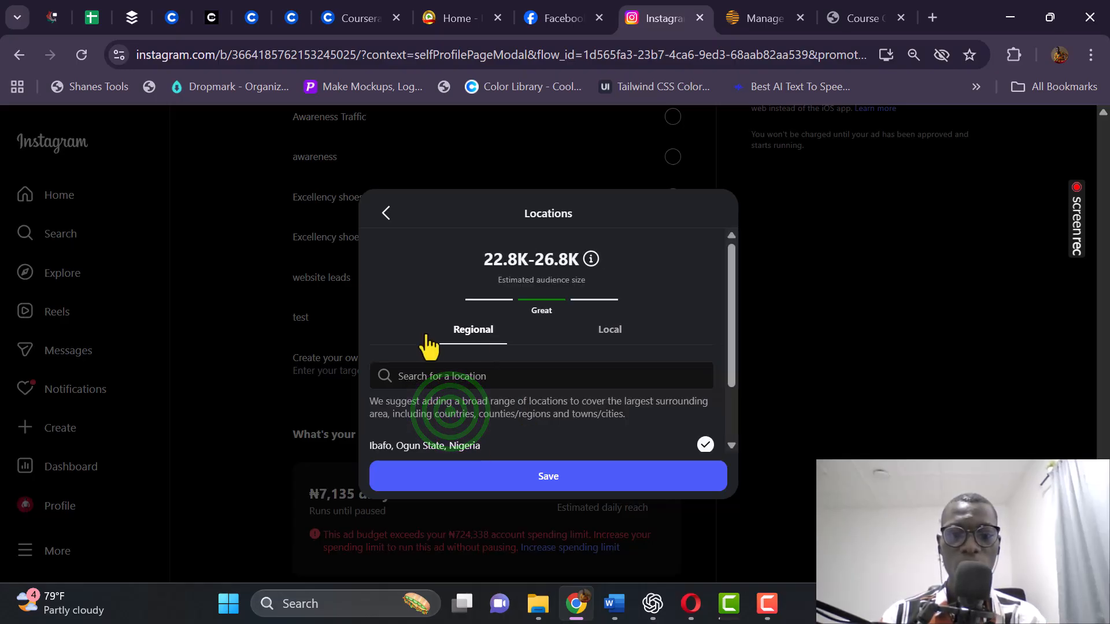
pyautogui.scroll(-2, 428, 371)
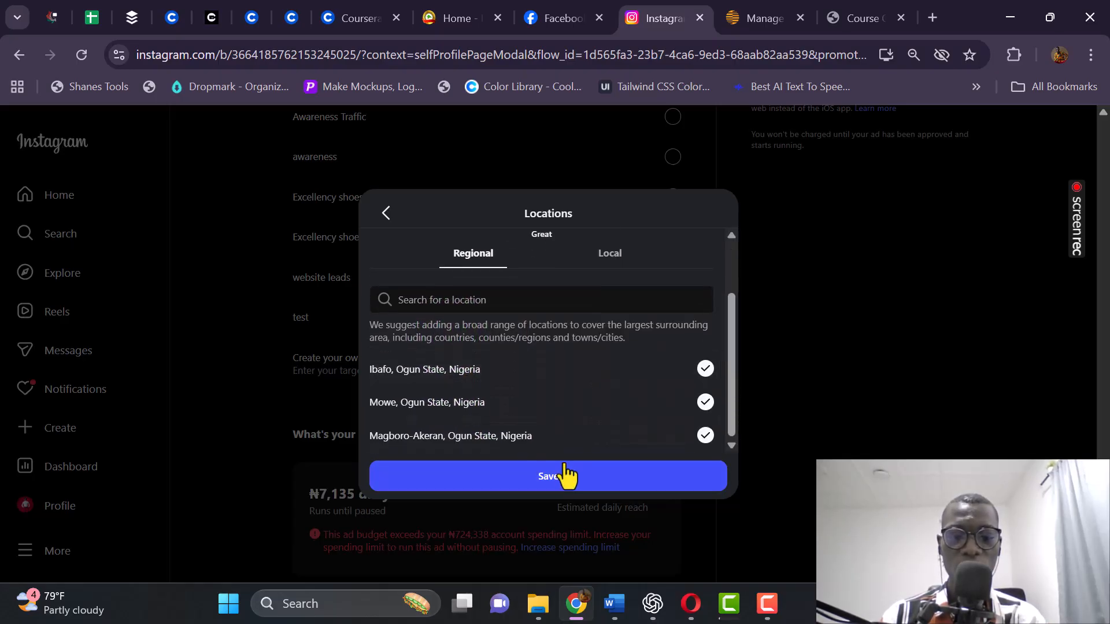
pyautogui.click(548, 477)
# Replace the Branding Audience's minimum age of 18 with 25.
pyautogui.scroll(-3, 457, 370)
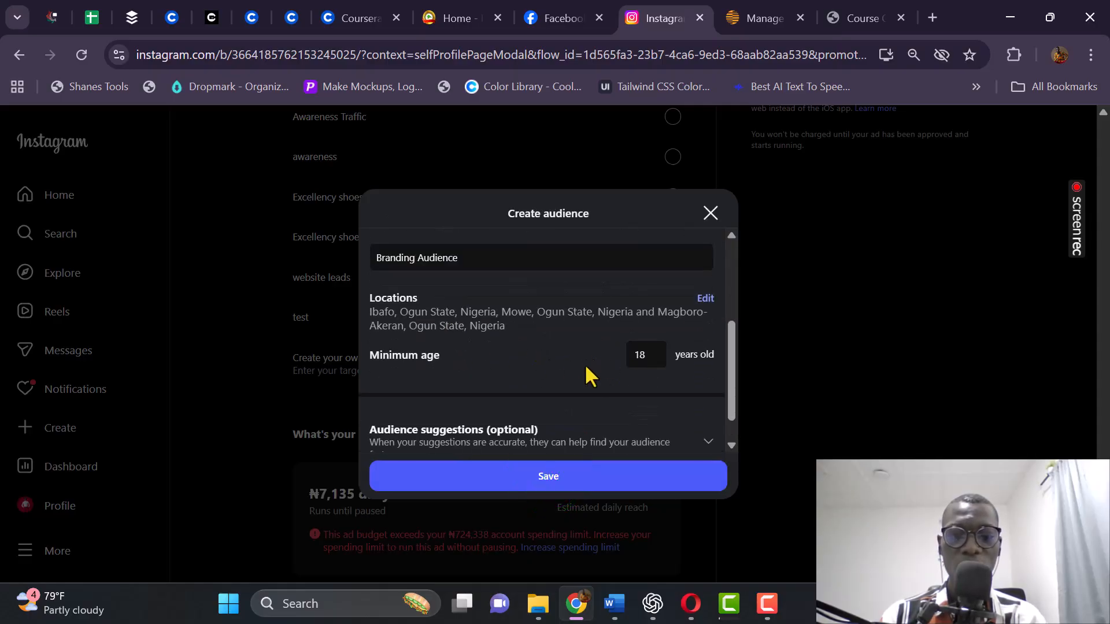
pyautogui.doubleClick(639, 363)
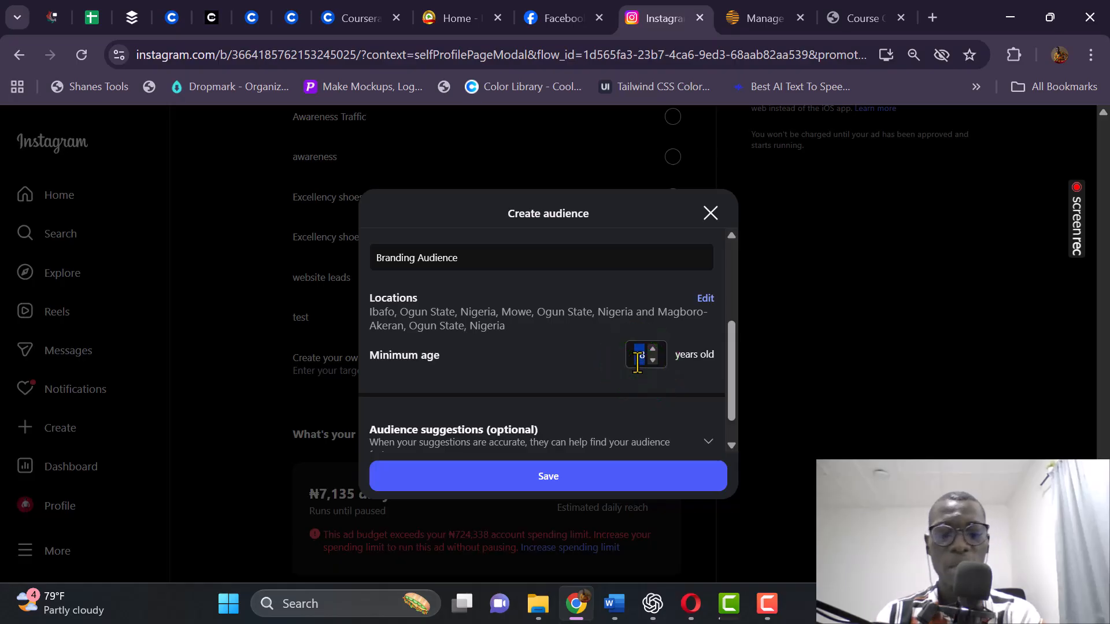
pyautogui.press('BackSpace')
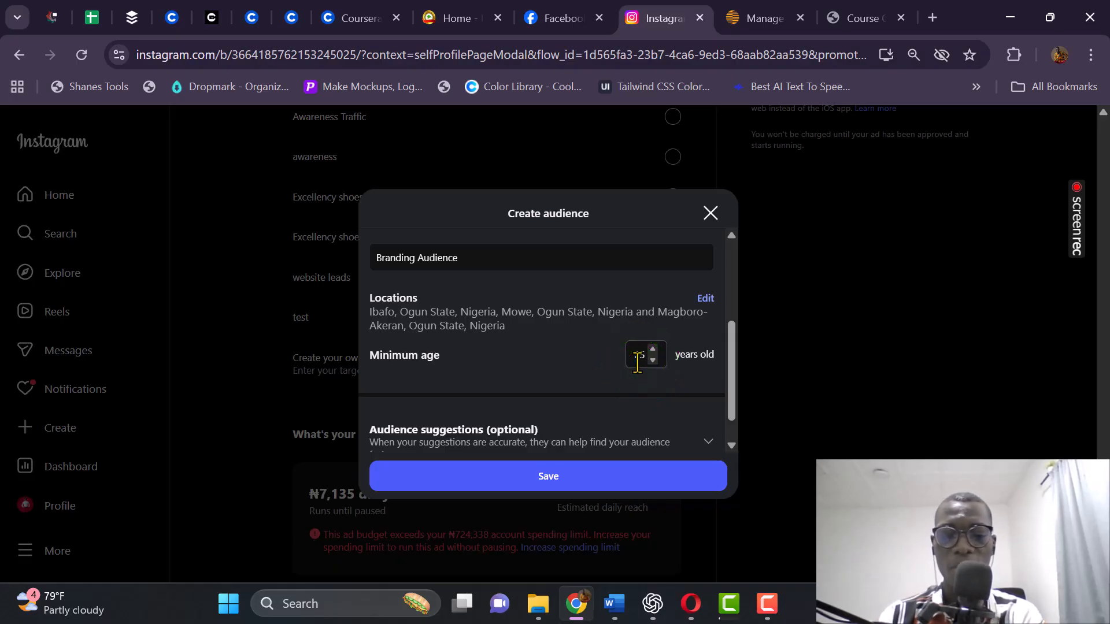
pyautogui.write('25')
pyautogui.press('BackSpace')
pyautogui.write('7')
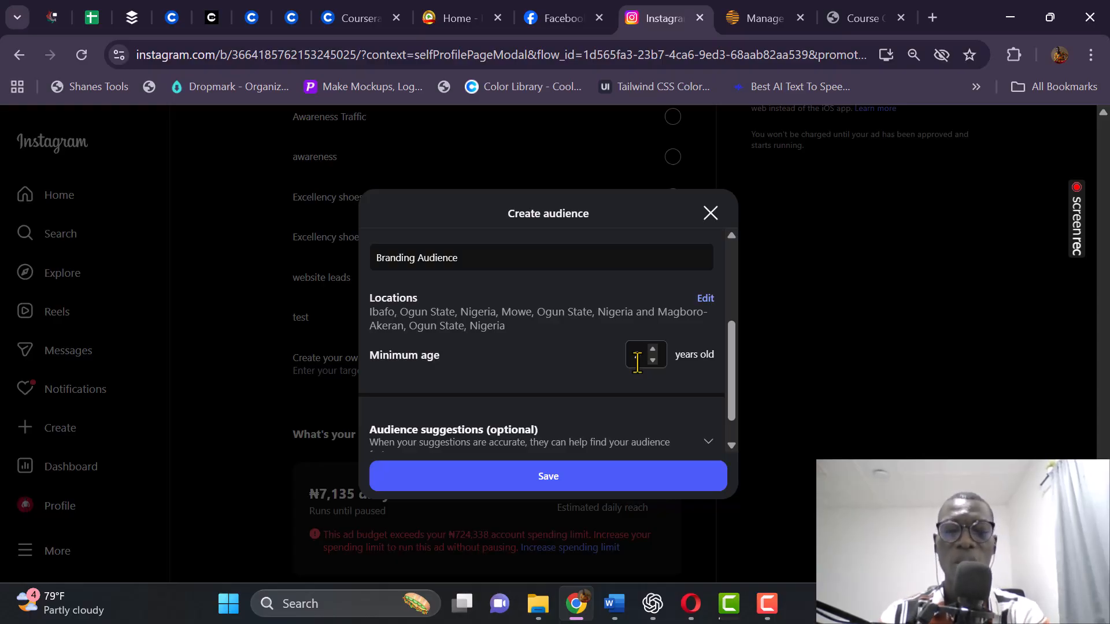
pyautogui.click(426, 390)
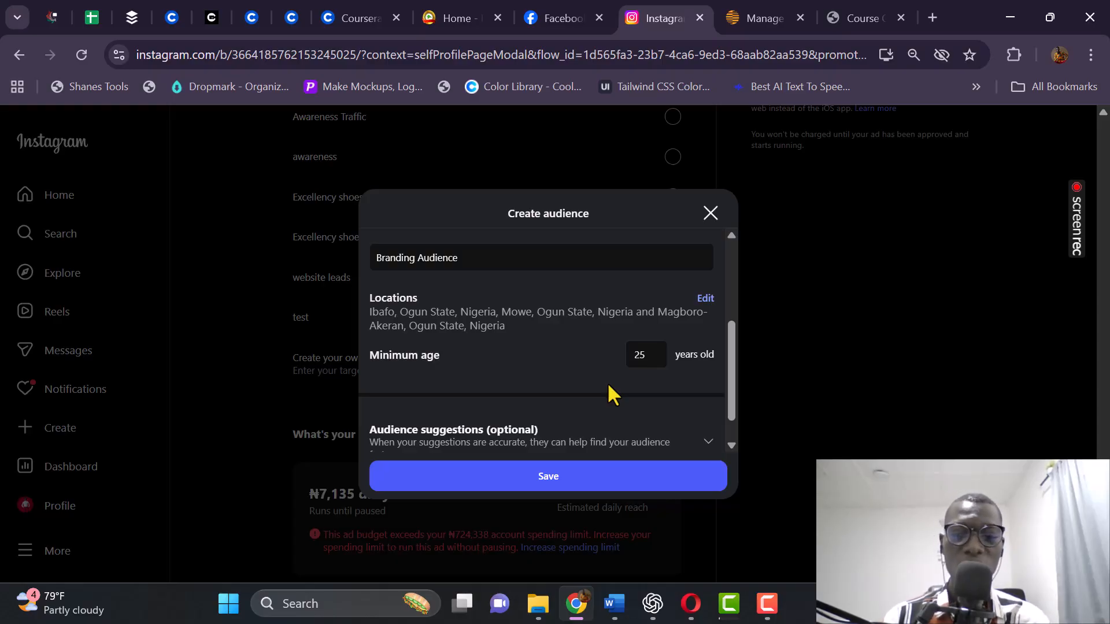
pyautogui.scroll(-1, 607, 391)
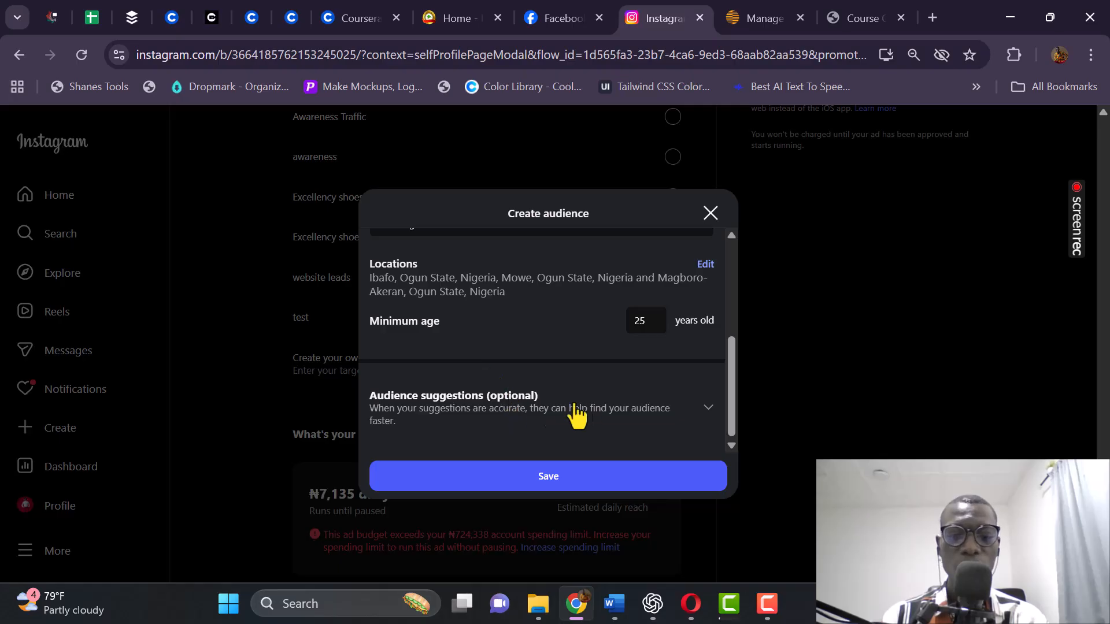
# Expand Audience suggestions and lower the maximum age from 65 to 55.
pyautogui.click(696, 406)
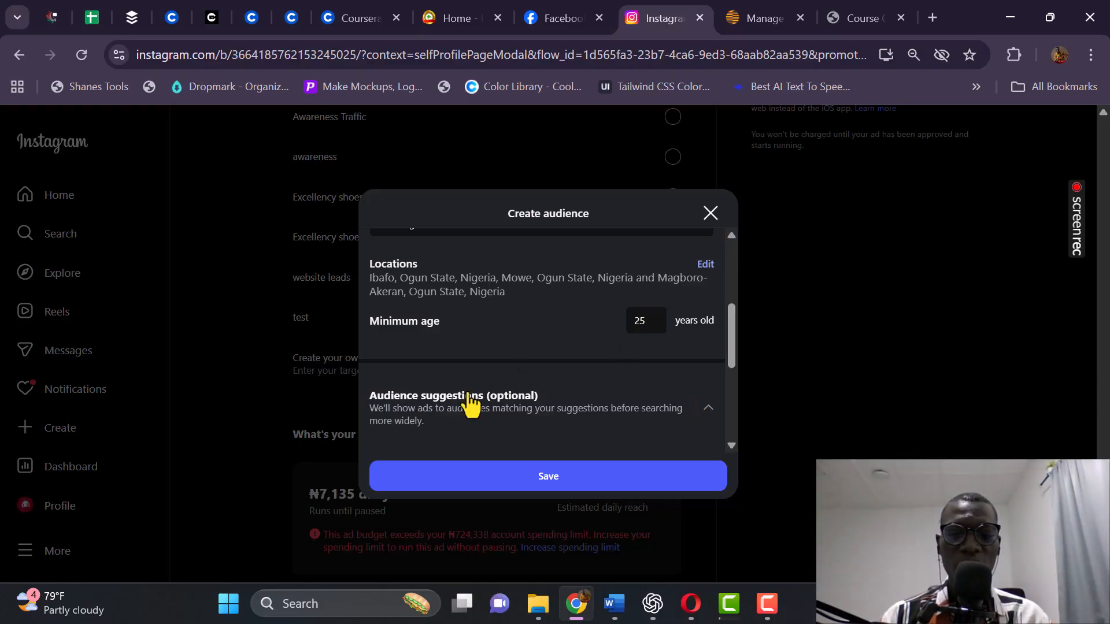
pyautogui.scroll(-3, 479, 397)
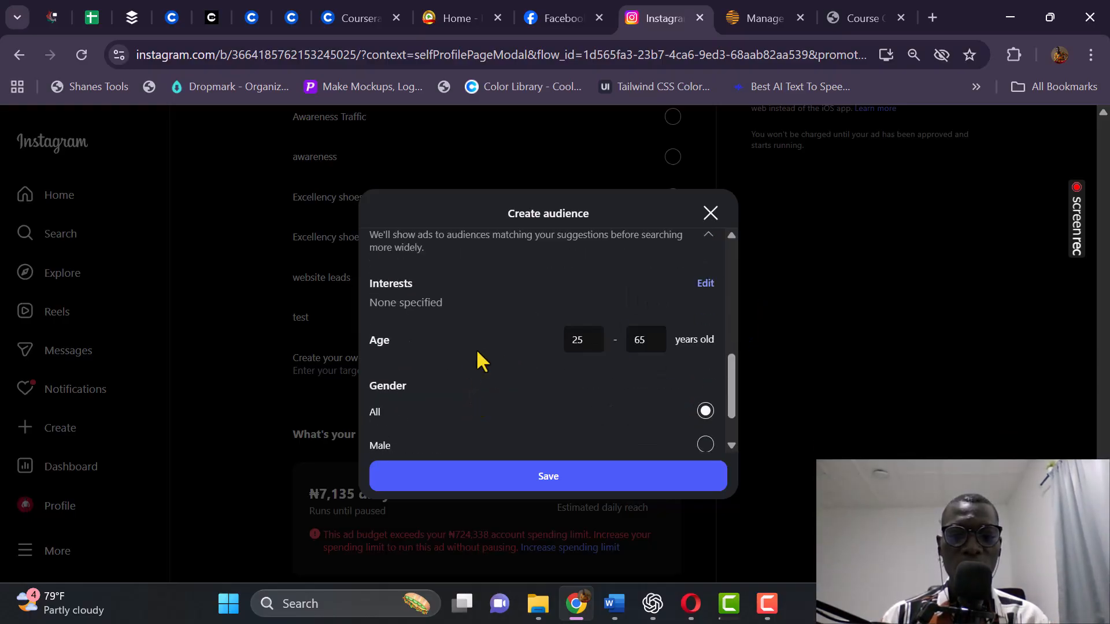
pyautogui.click(643, 347)
pyautogui.doubleClick(643, 348)
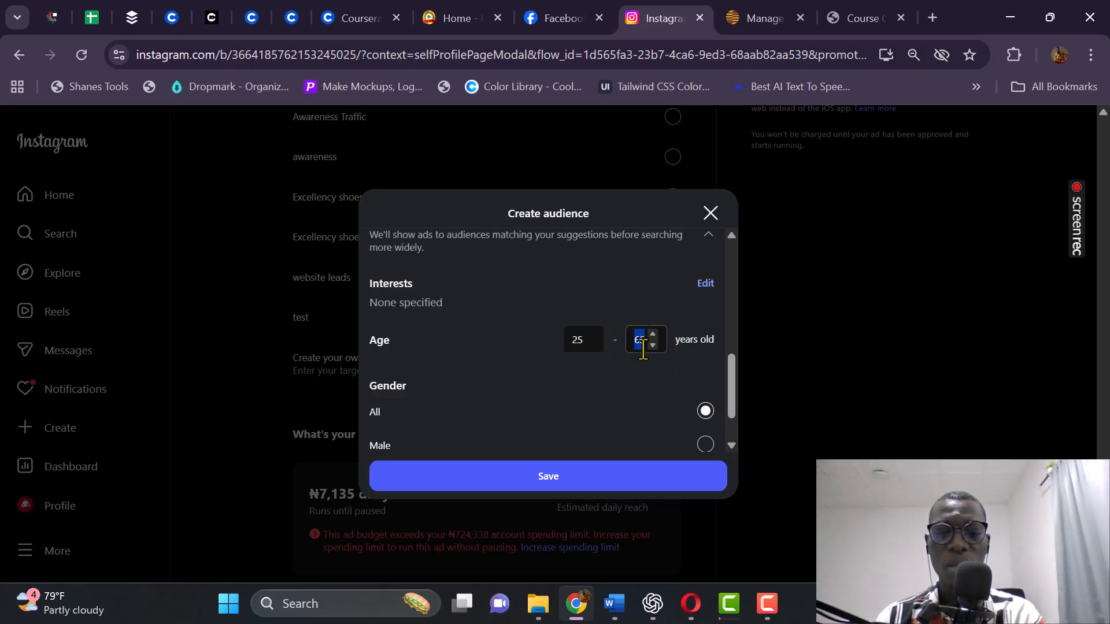
pyautogui.write('55')
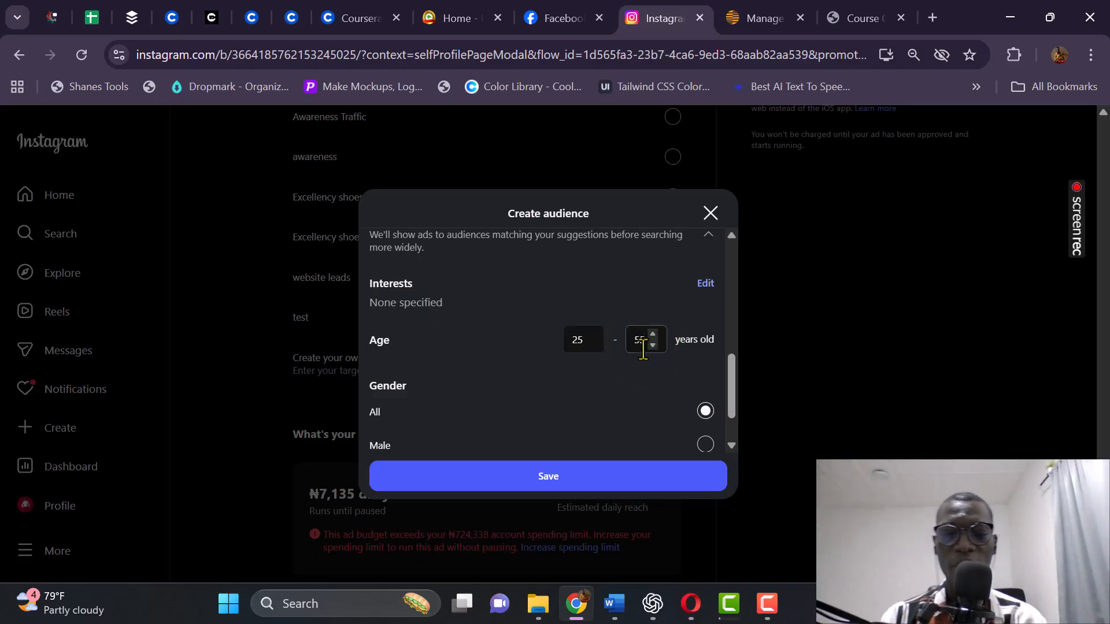
pyautogui.click(461, 346)
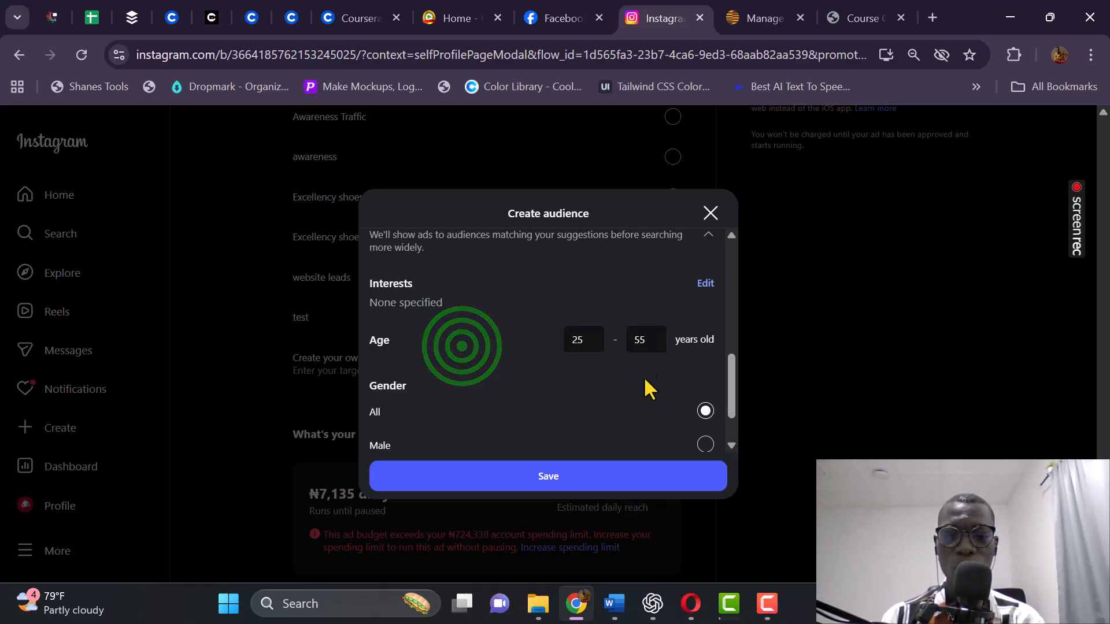
# Keep gender set to All and save the Branding Audience.
pyautogui.scroll(-1, 419, 367)
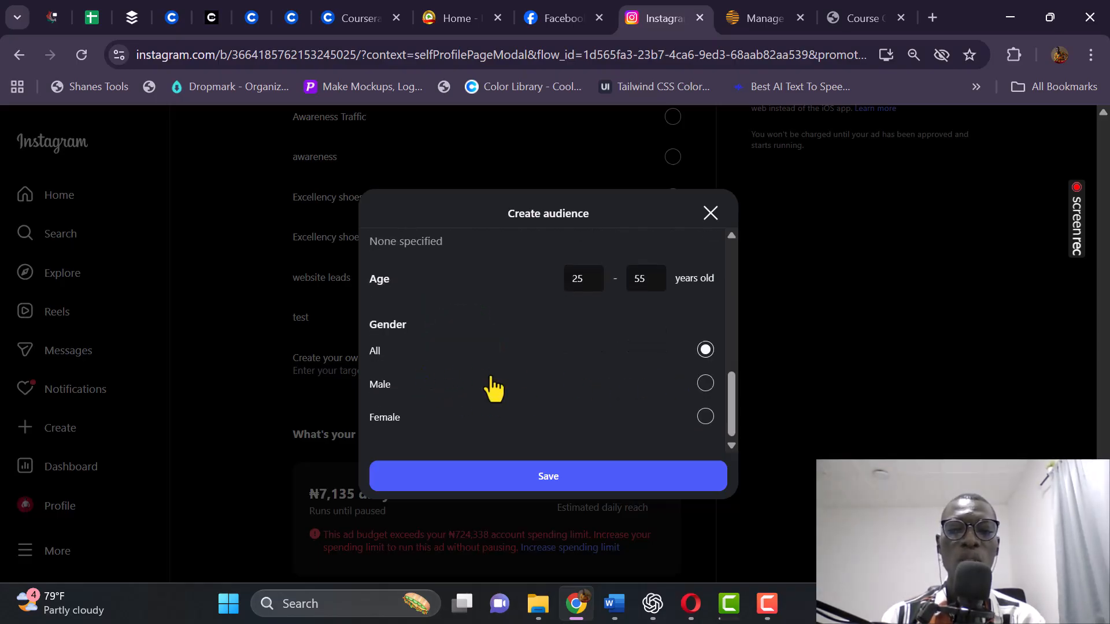
pyautogui.click(708, 353)
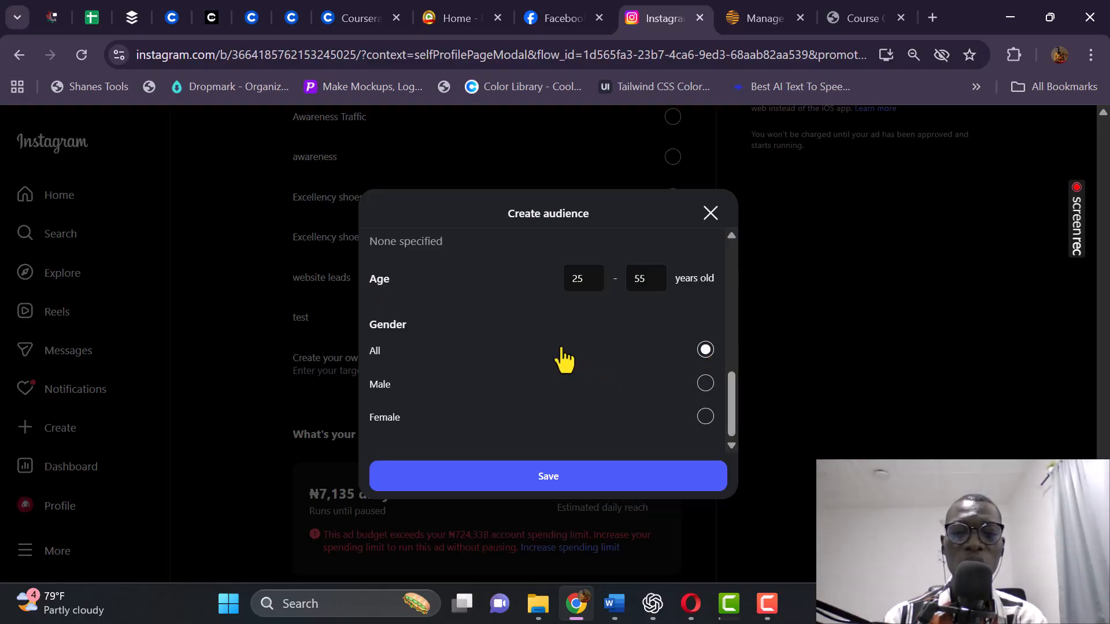
pyautogui.click(507, 486)
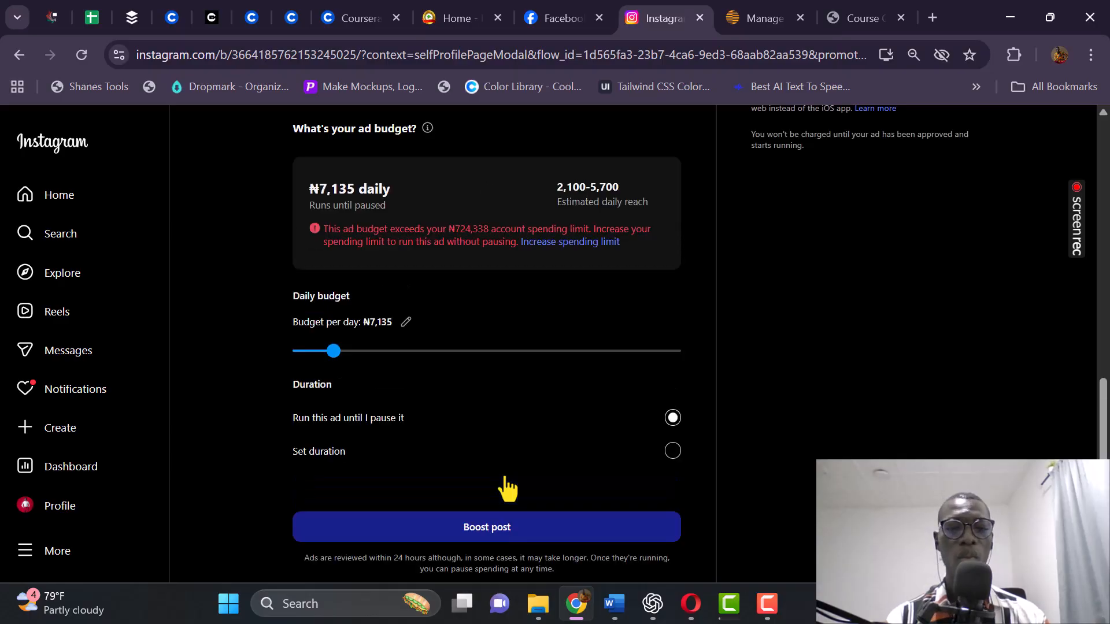
# Review the Branding Audience's three Ogun State towns, ages 25–55 and gender, then save it.
pyautogui.scroll(3, 484, 208)
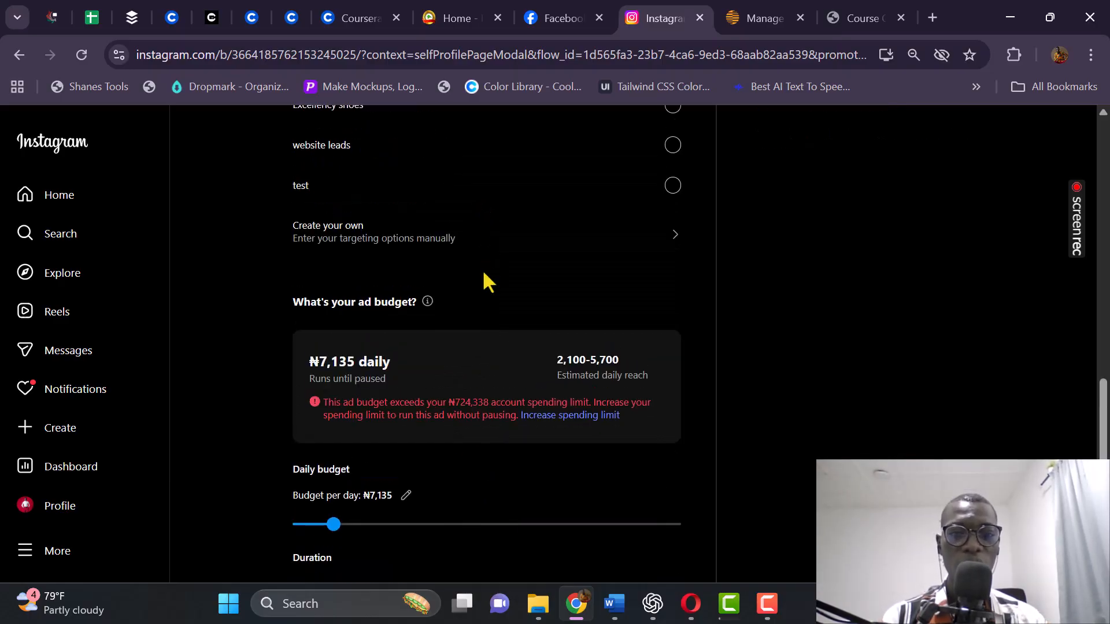
pyautogui.scroll(6, 460, 272)
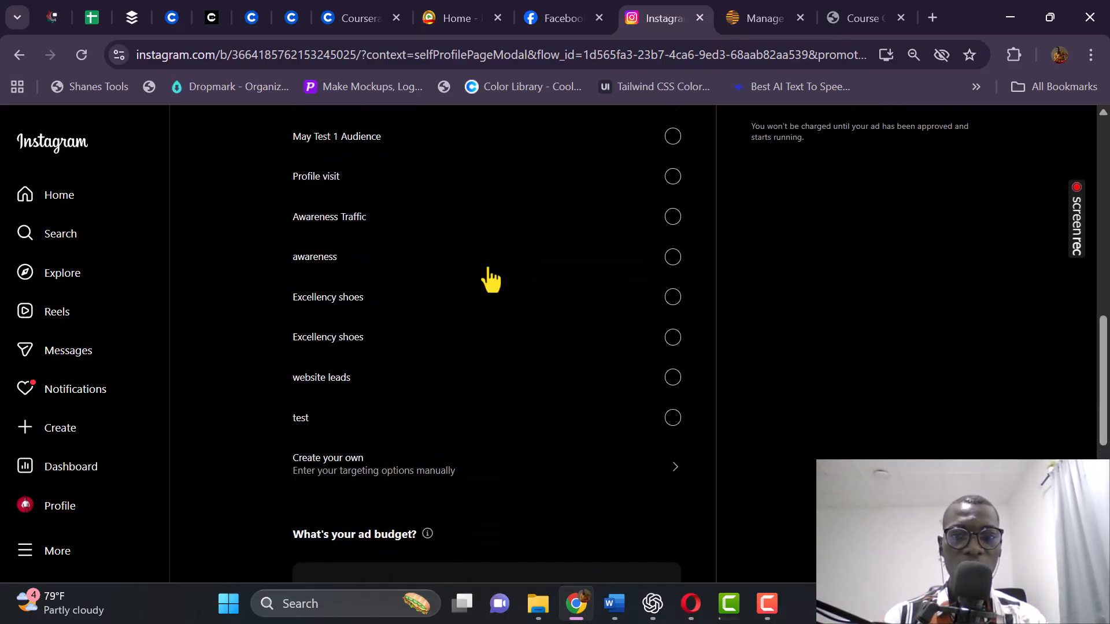
pyautogui.scroll(2, 434, 190)
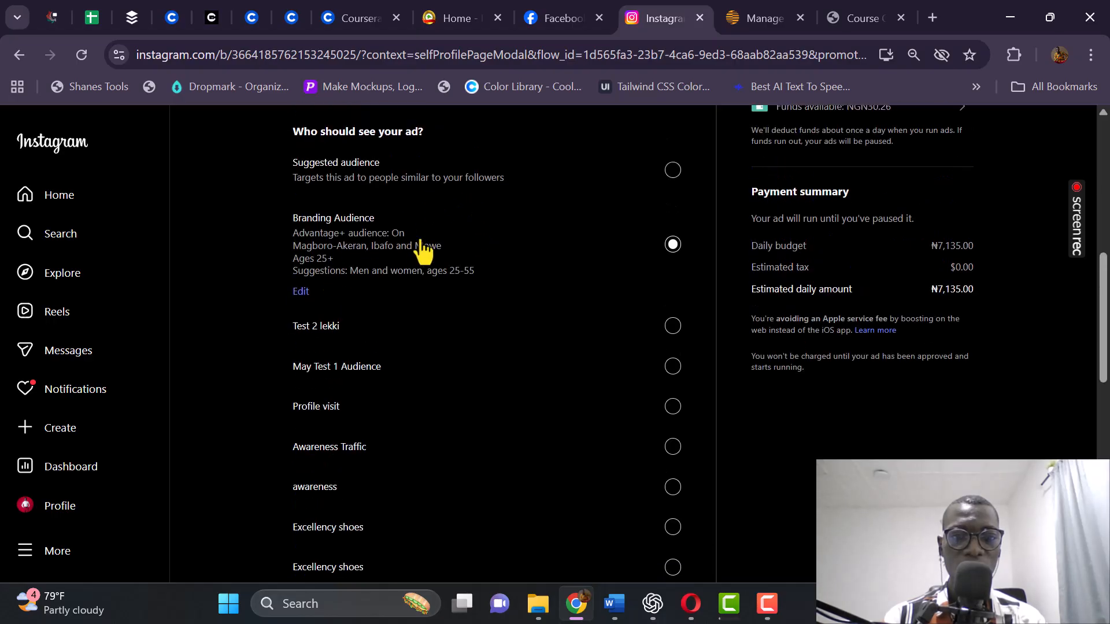
pyautogui.click(301, 292)
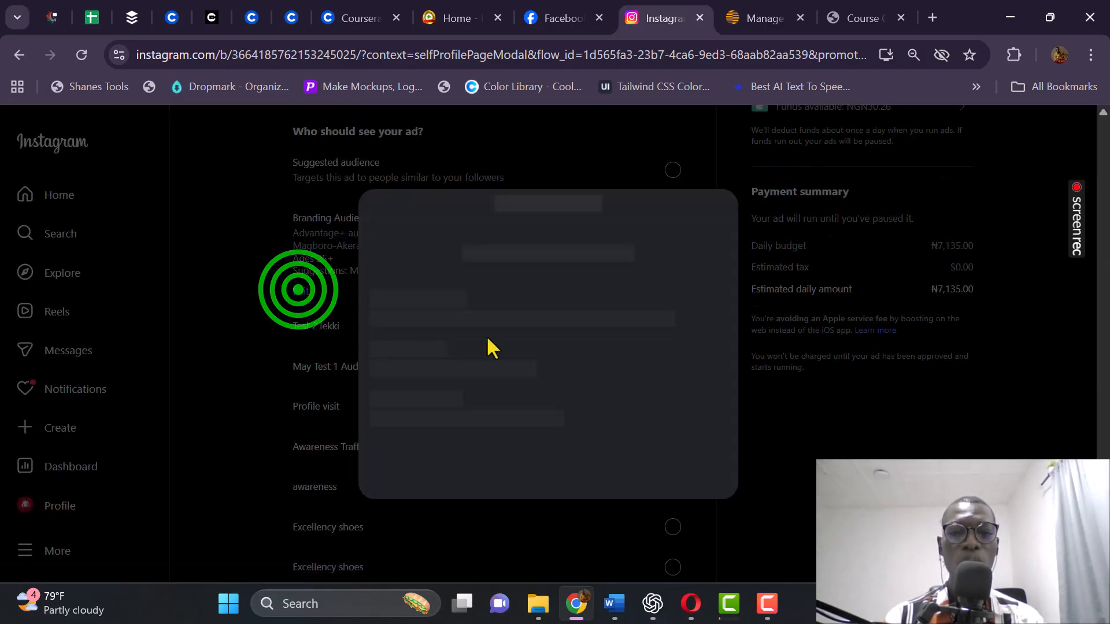
pyautogui.scroll(-6, 487, 341)
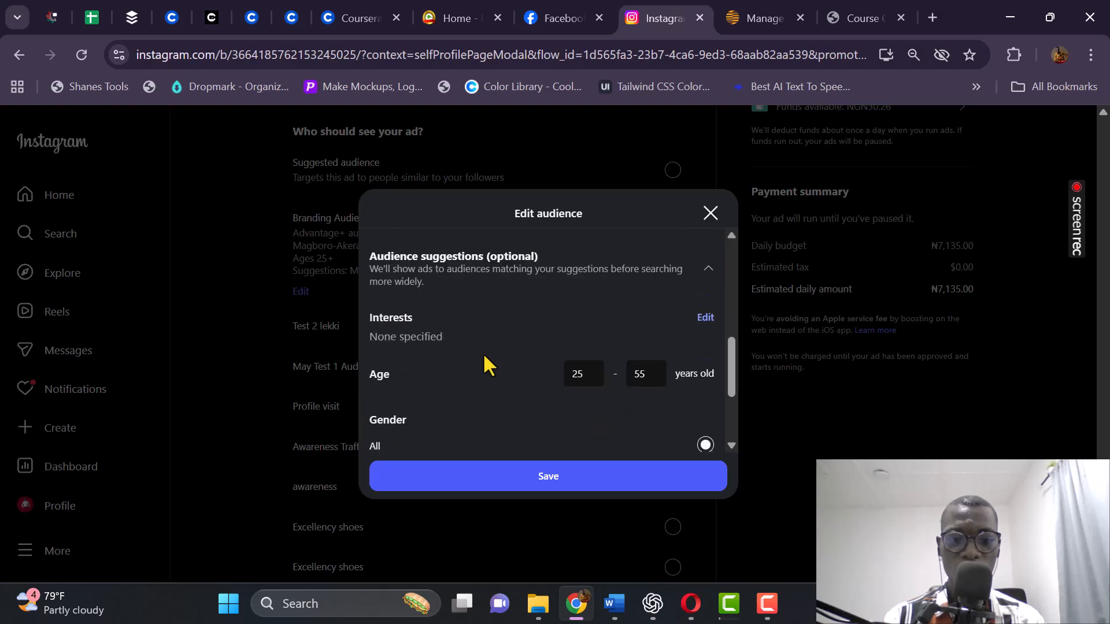
pyautogui.scroll(-3, 537, 280)
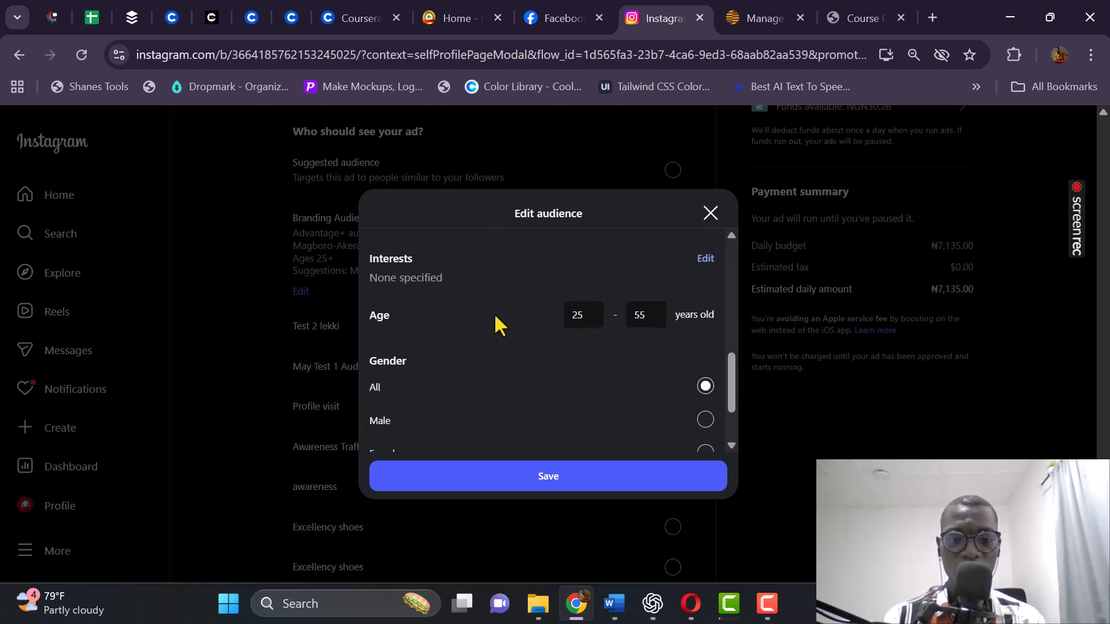
pyautogui.scroll(5, 602, 384)
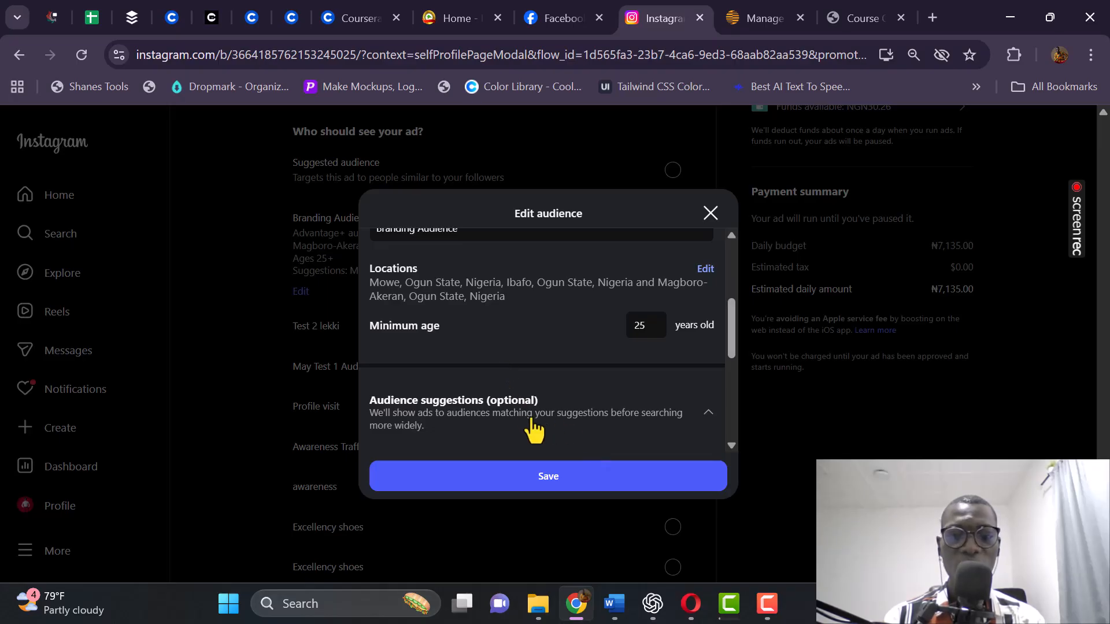
pyautogui.scroll(4, 509, 376)
pyautogui.scroll(1, 512, 363)
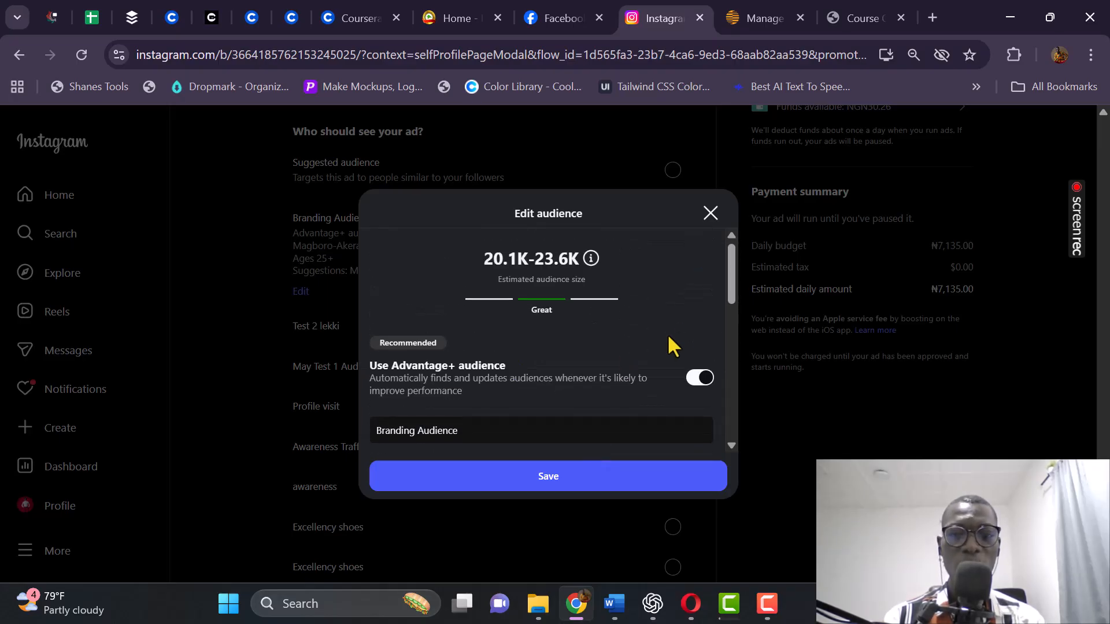
pyautogui.click(523, 477)
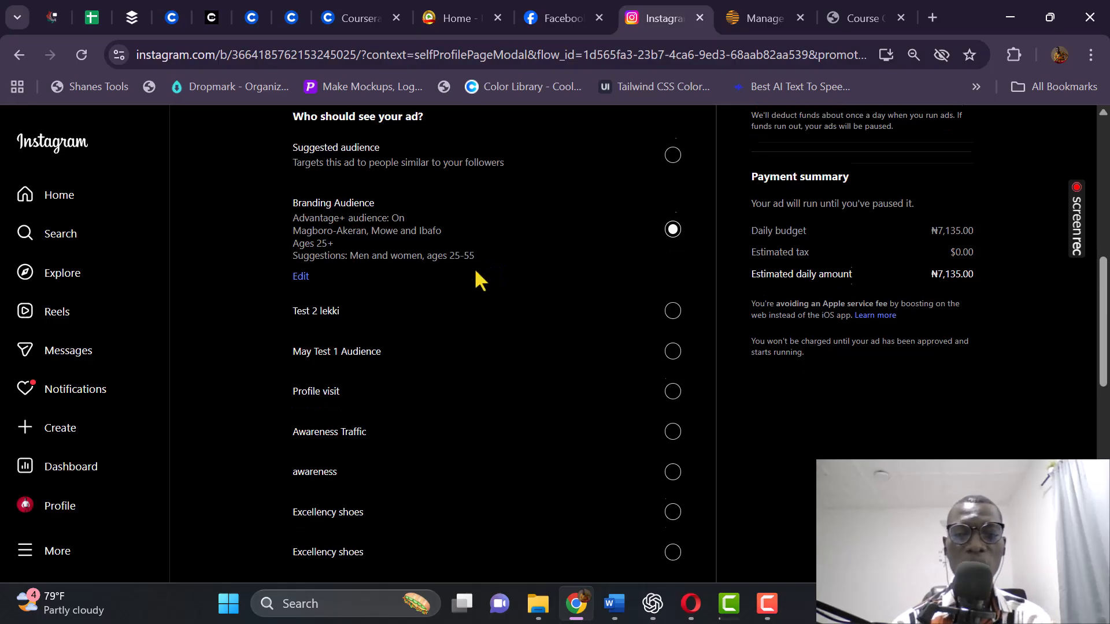
# Scroll down to the ₦7,135 daily budget slider and Duration options.
pyautogui.scroll(-6, 382, 359)
pyautogui.scroll(-5, 391, 358)
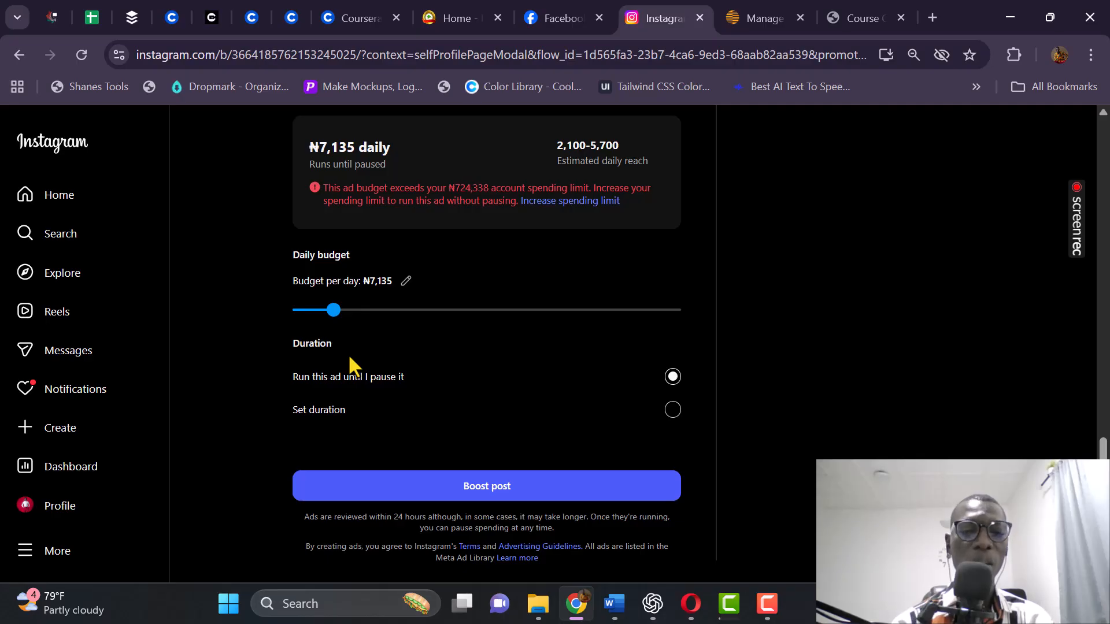
# Lower the daily budget from ₦7,135 to ₦2,141 per day.
pyautogui.click(256, 265)
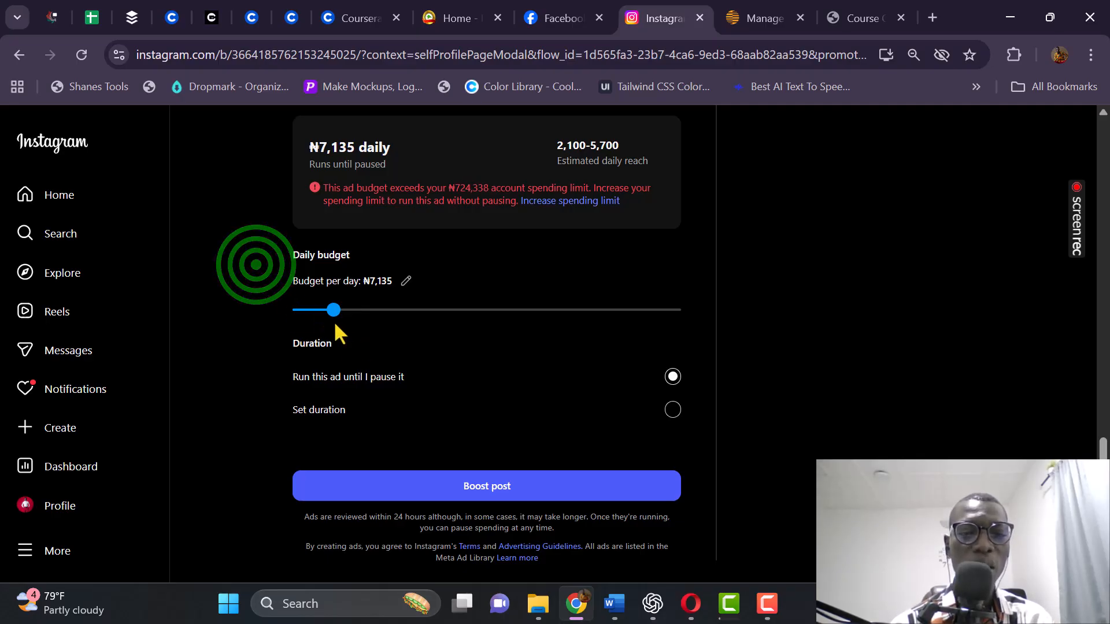
pyautogui.moveTo(333, 310); pyautogui.dragTo(299, 314)
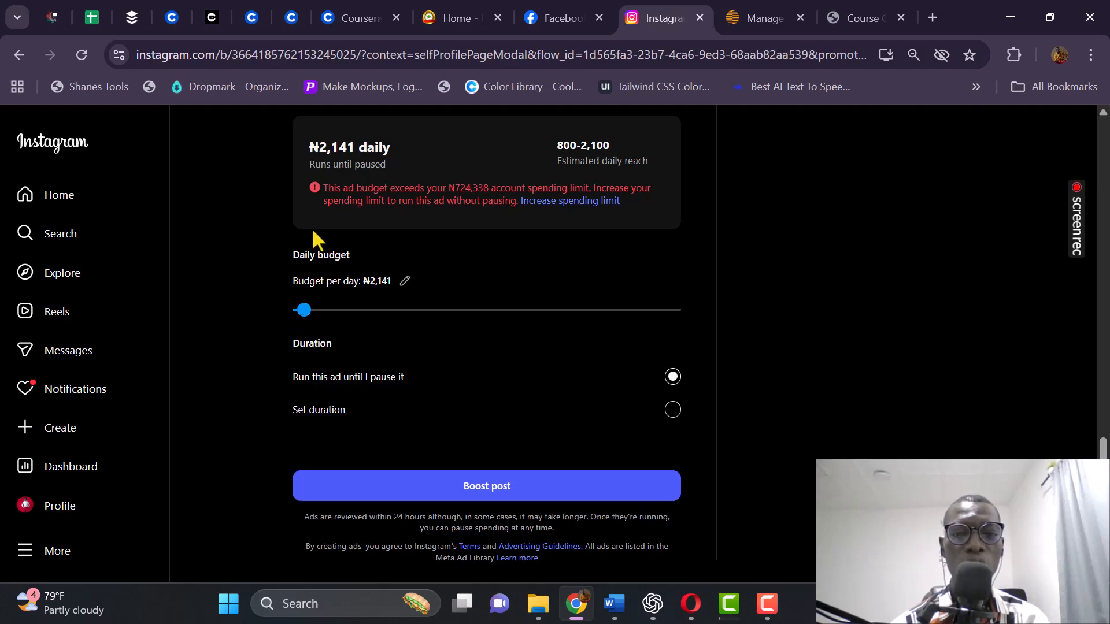
pyautogui.click(287, 180)
pyautogui.scroll(3, 334, 323)
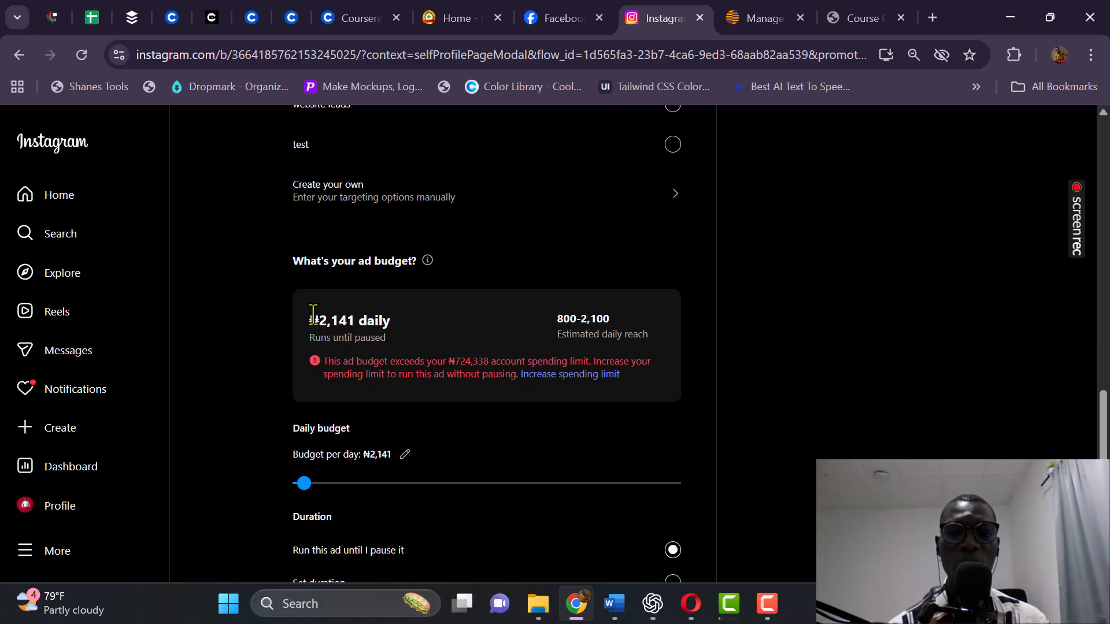
pyautogui.click(264, 312)
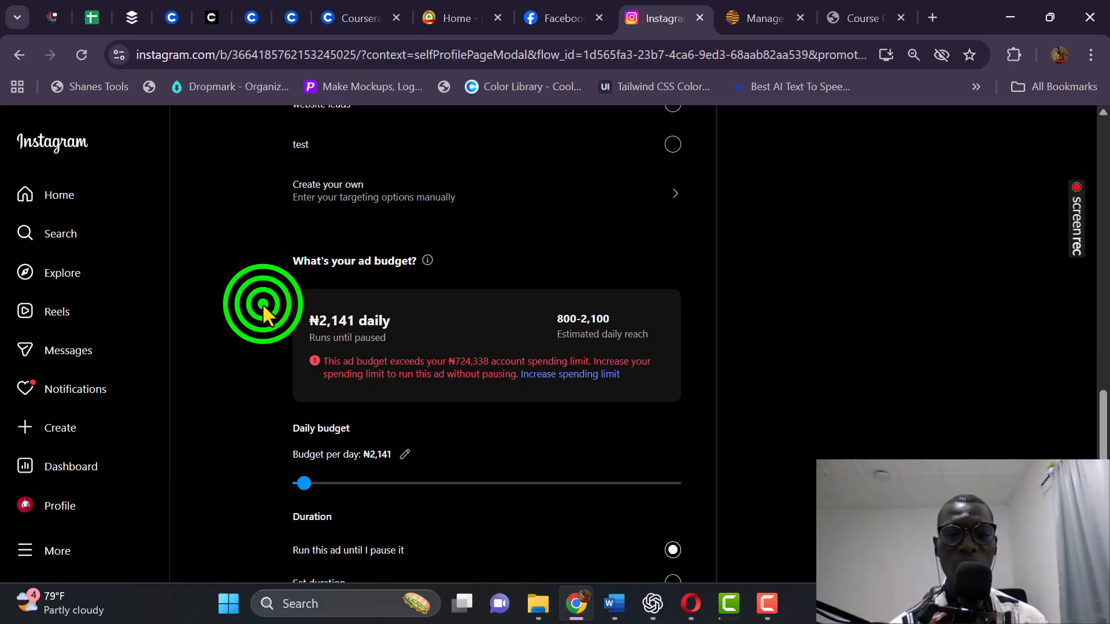
pyautogui.scroll(-2, 266, 309)
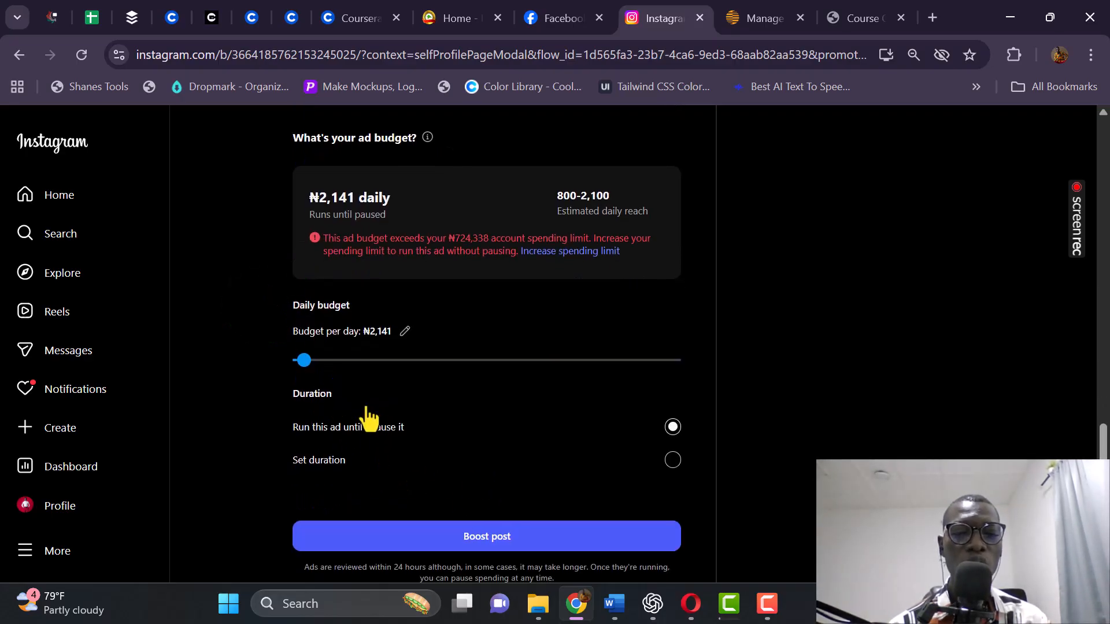
pyautogui.scroll(-1, 372, 416)
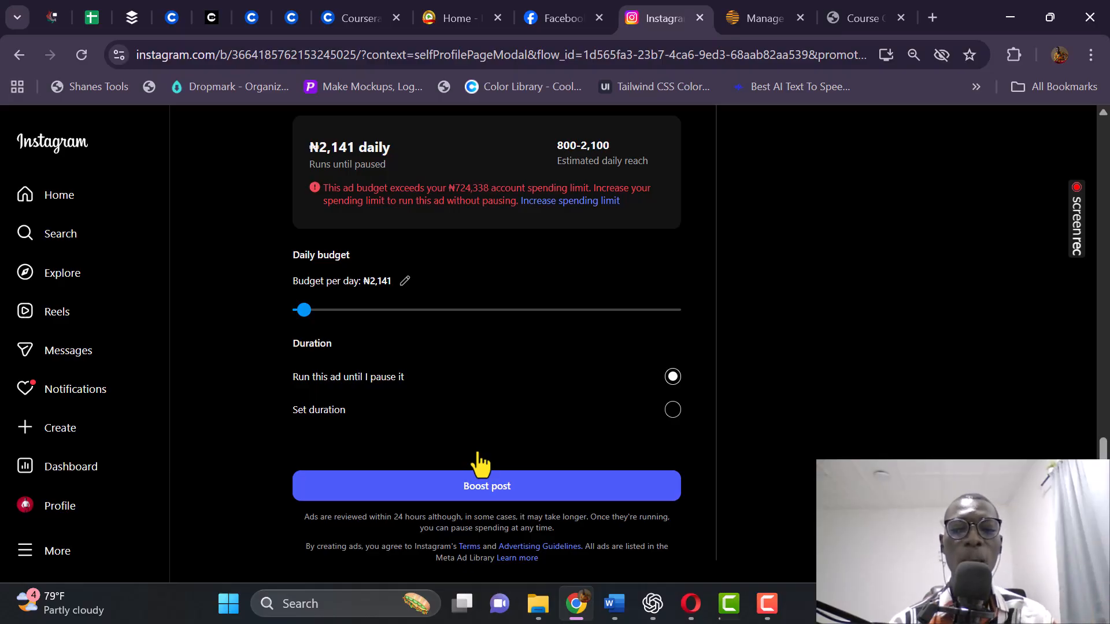
# Set a fixed 3-day duration and reduce the daily budget to ₦1,427.
pyautogui.click(425, 412)
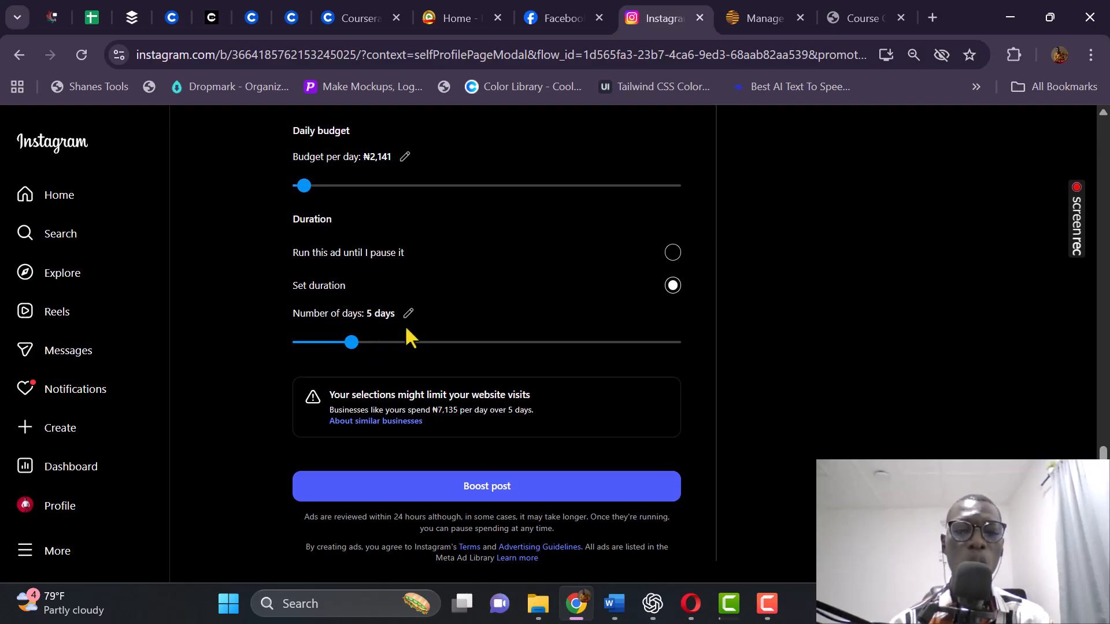
pyautogui.click(351, 342)
pyautogui.moveTo(350, 342); pyautogui.dragTo(283, 356)
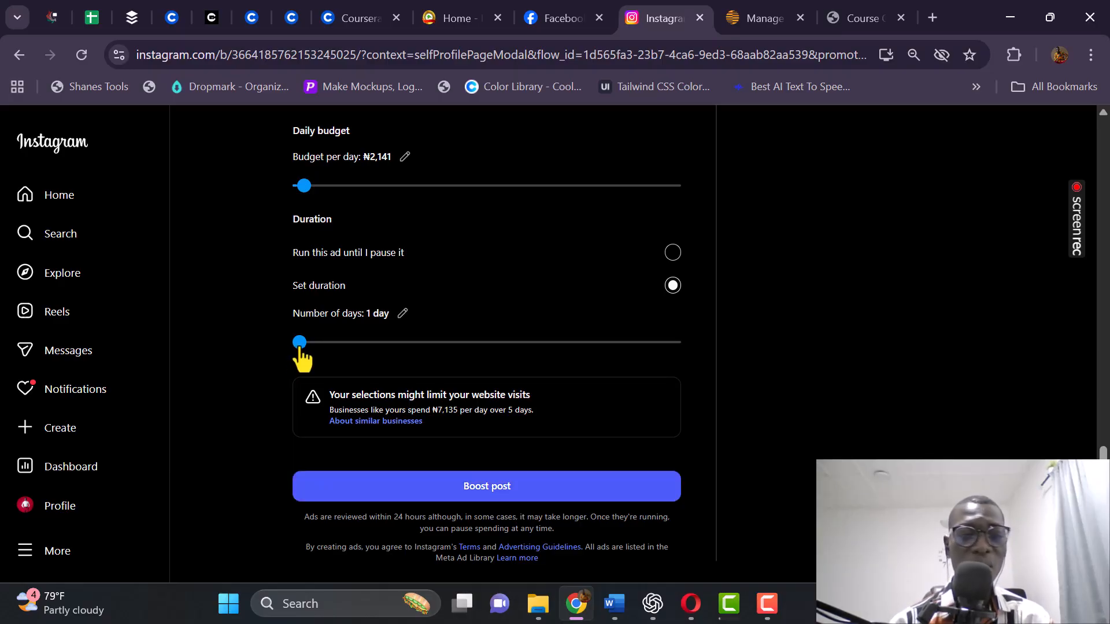
pyautogui.moveTo(300, 356); pyautogui.dragTo(325, 343)
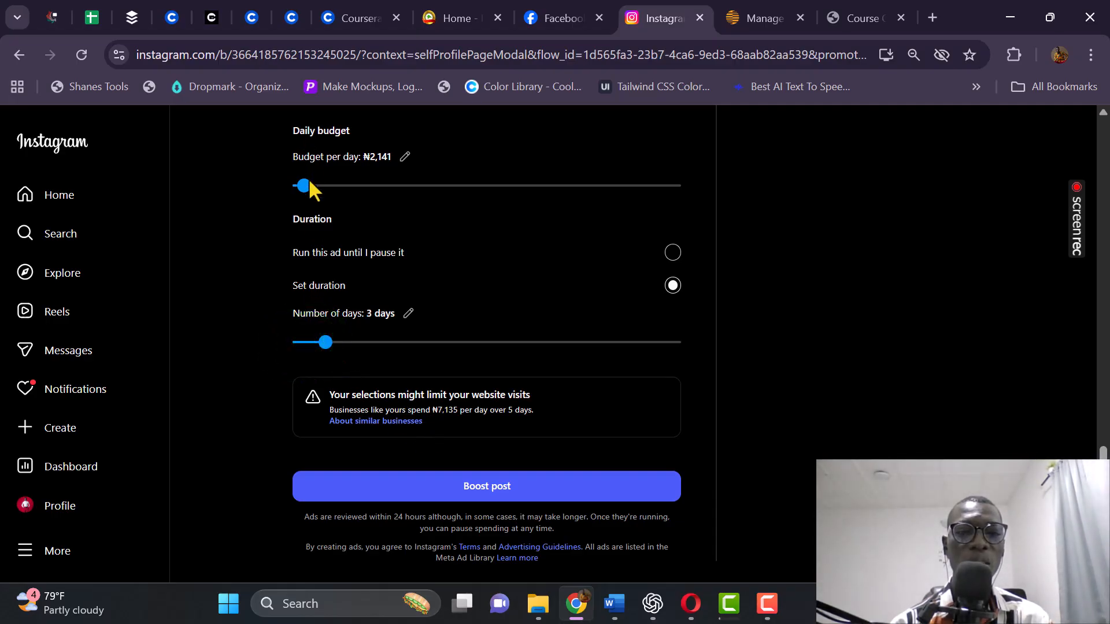
pyautogui.moveTo(305, 184); pyautogui.dragTo(277, 191)
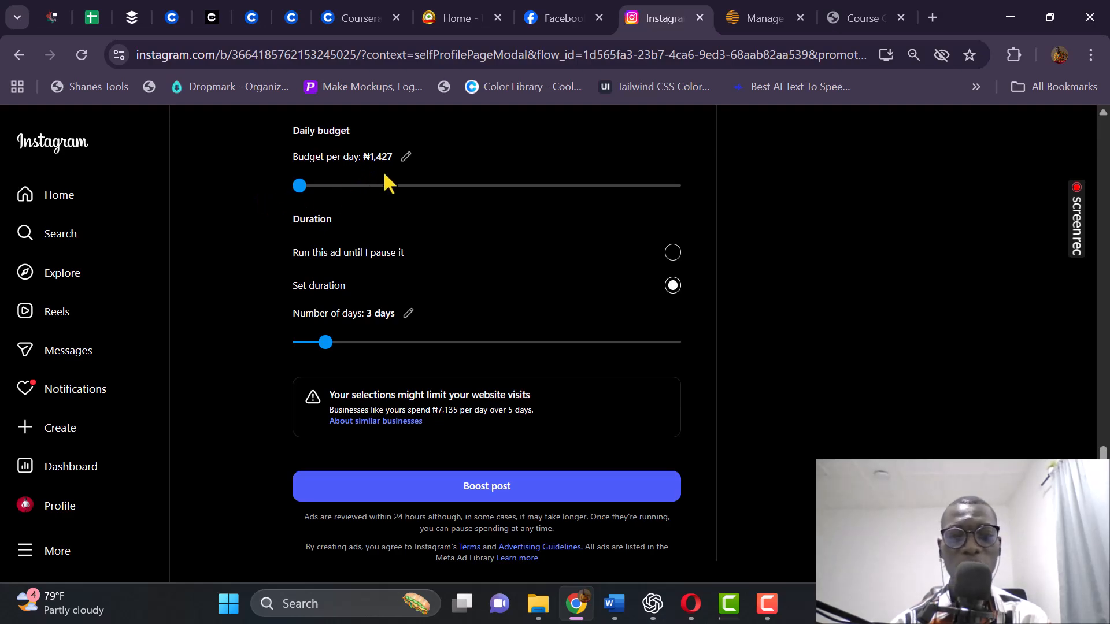
# Attempt the boost, dismiss the Add funds dialog, and choose 'Run this ad until I pause it'.
pyautogui.click(413, 498)
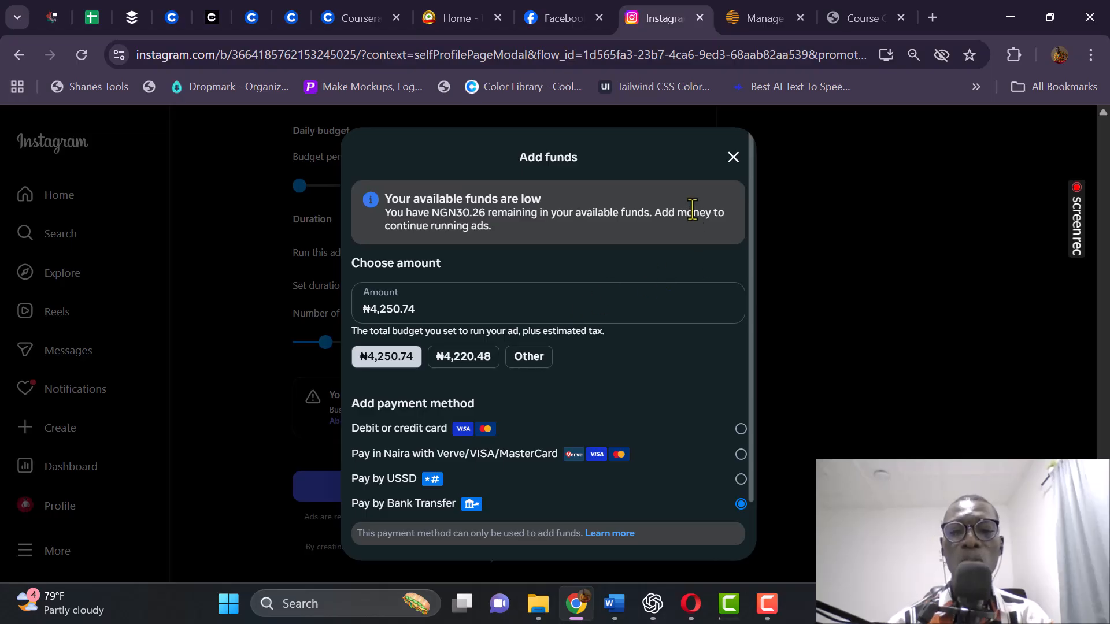
pyautogui.click(730, 158)
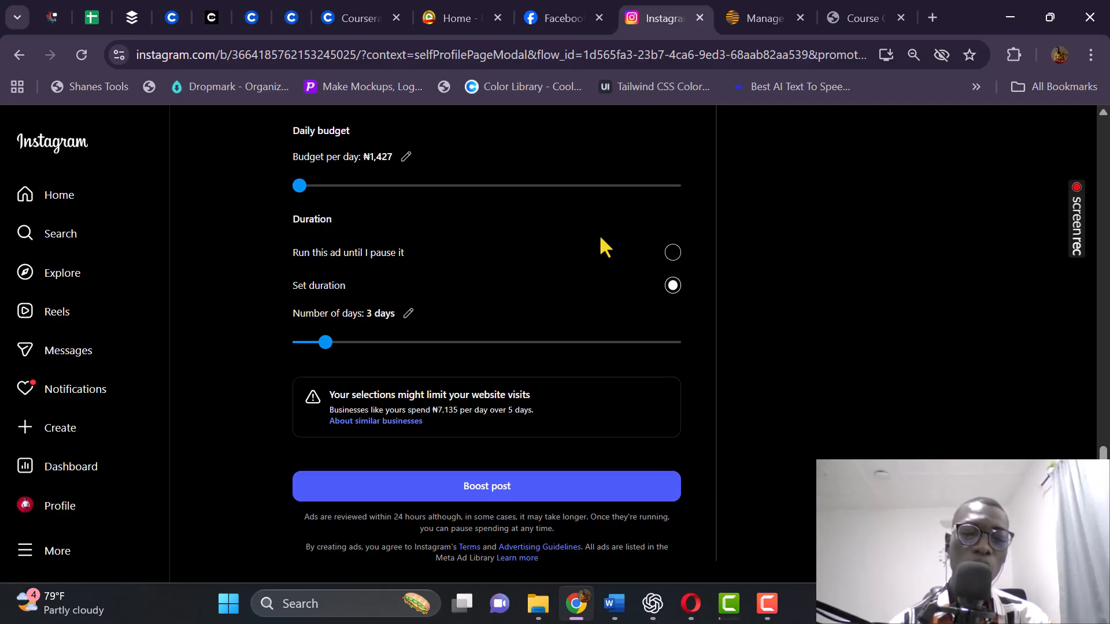
pyautogui.click(650, 252)
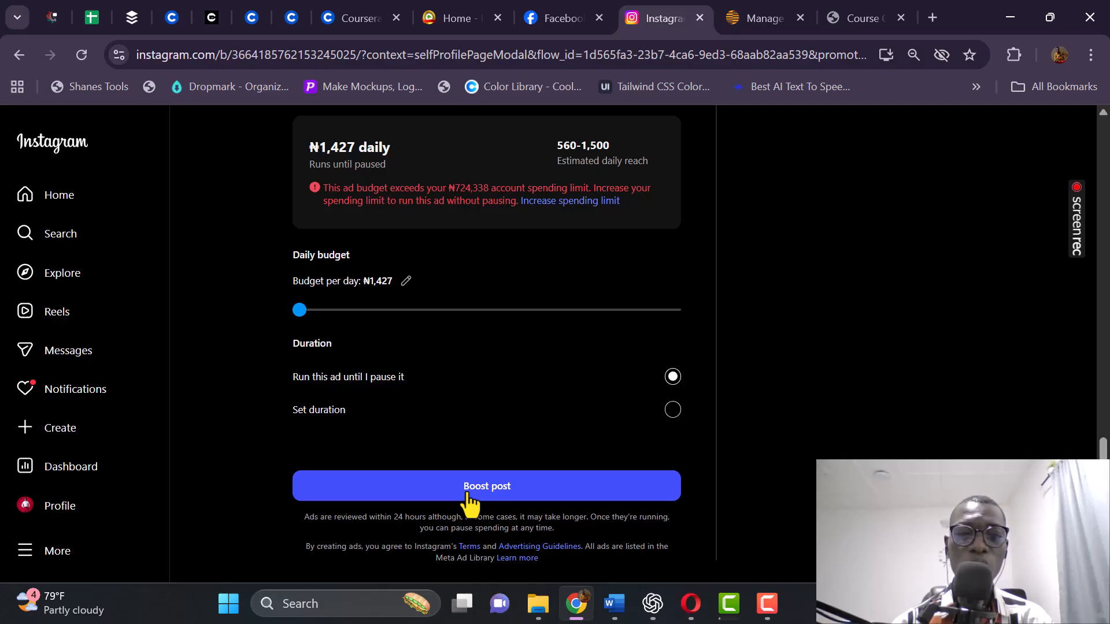
pyautogui.scroll(2, 325, 365)
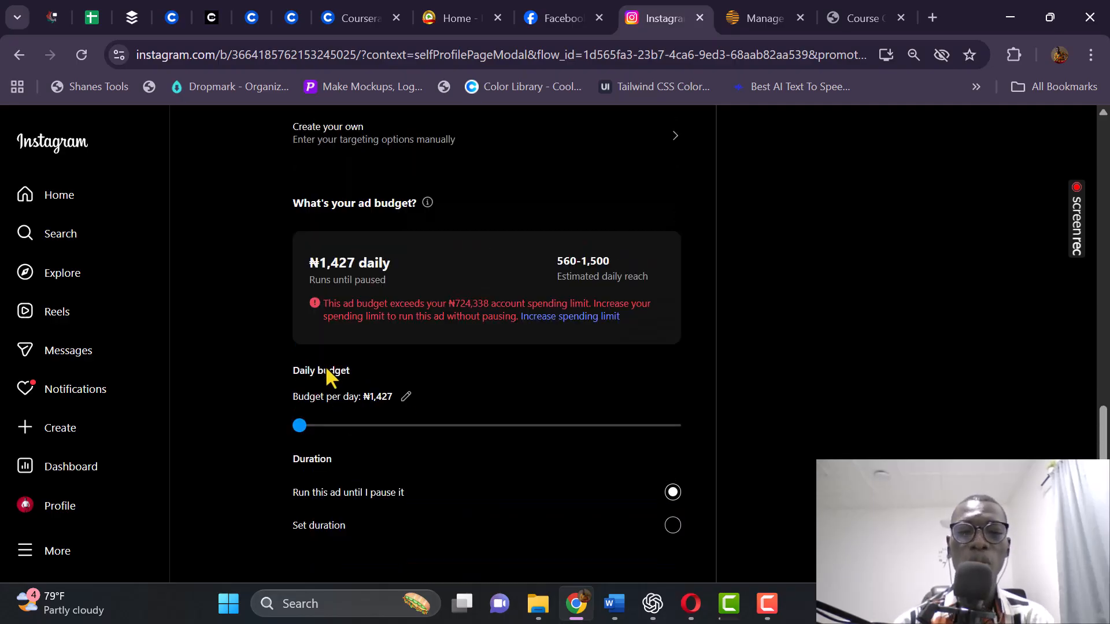
pyautogui.scroll(-2, 327, 376)
# Submit the boost and reach the ₦1,396.74 Add funds request with Pay by Bank Transfer.
pyautogui.click(489, 485)
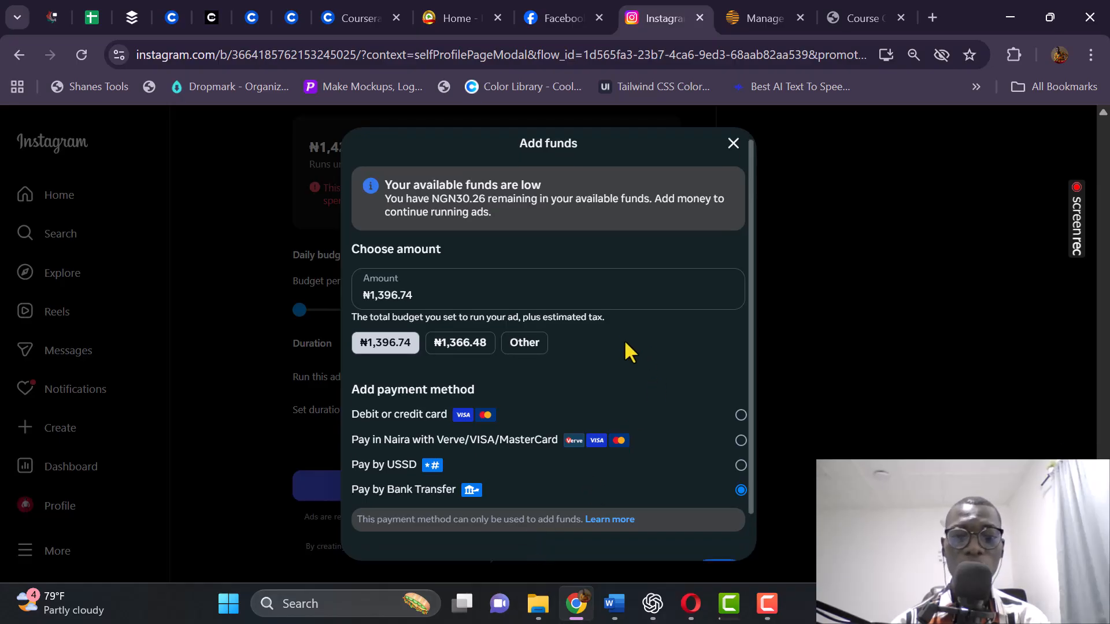
pyautogui.scroll(-1, 625, 346)
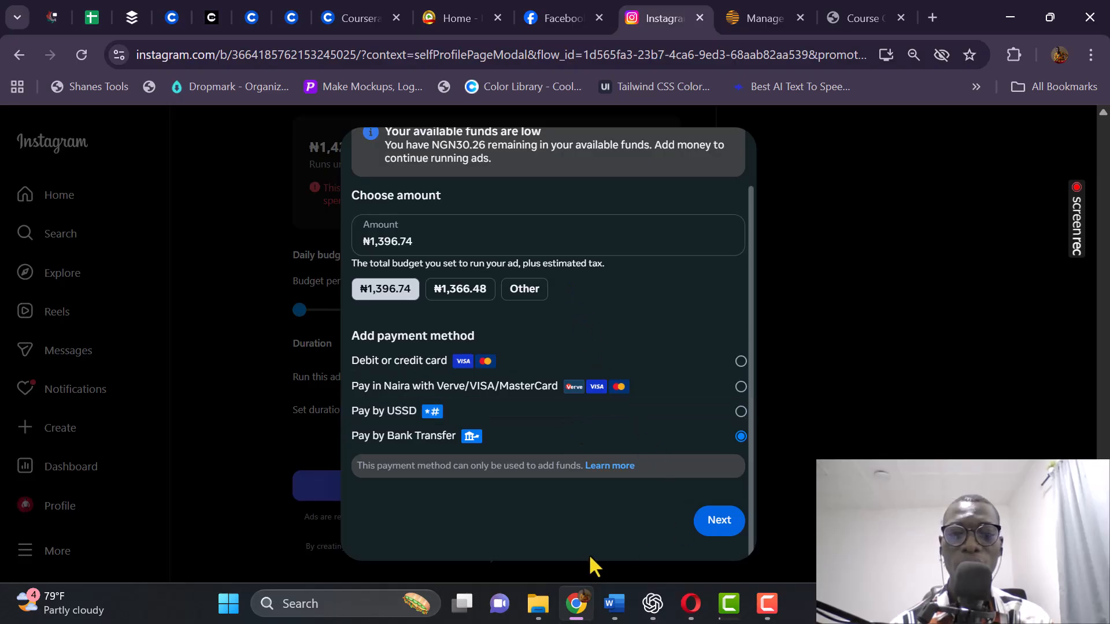
pyautogui.click(851, 368)
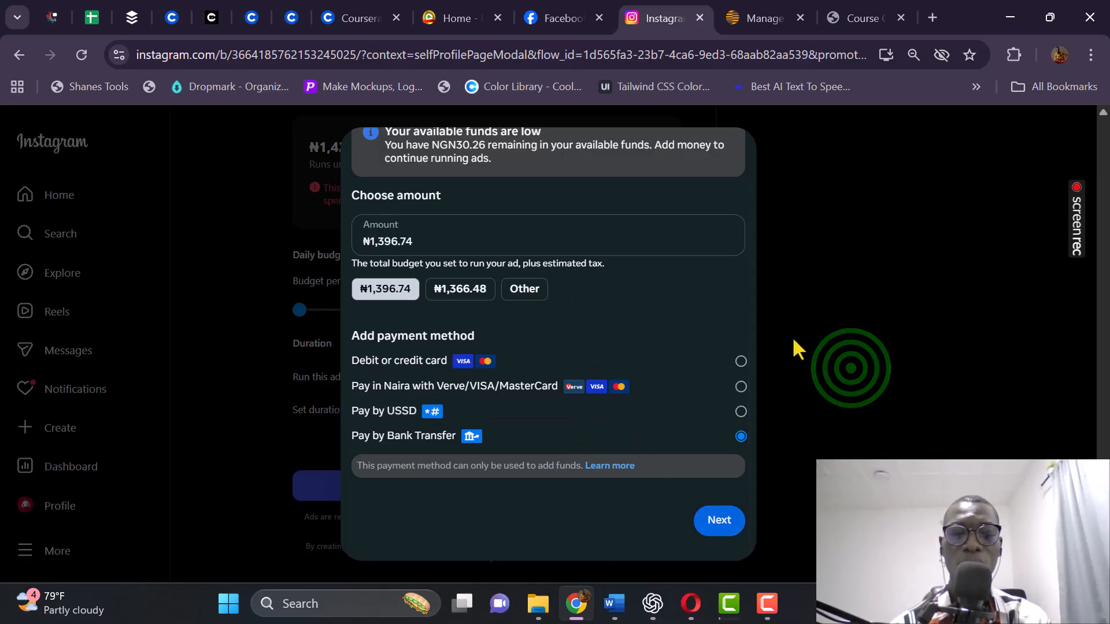